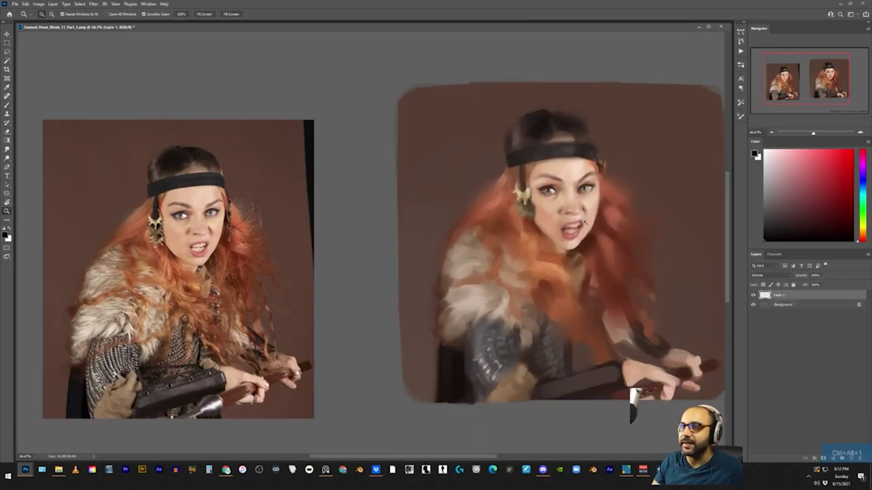
Step: Fill the new layer with white and lower its opacity so both images show faintly beneath it
key(z)
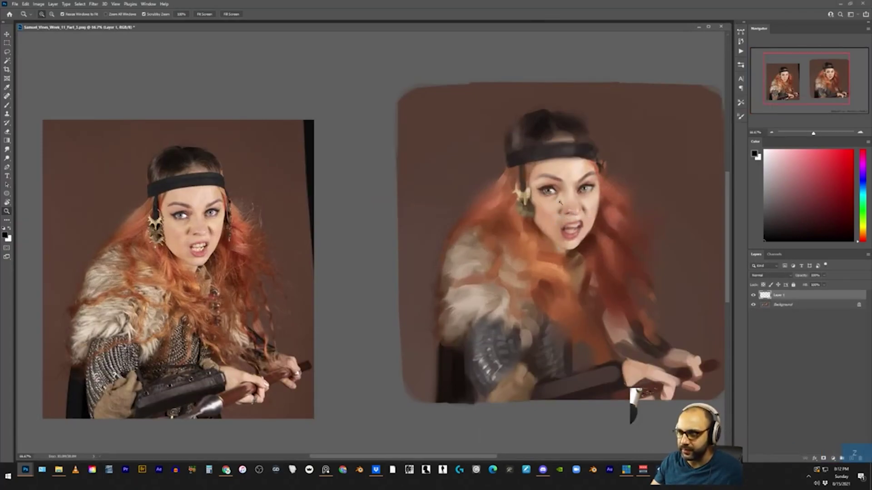
mouse_move(536, 223)
mouse_down()
mouse_move(555, 276)
mouse_move(544, 285)
mouse_up()
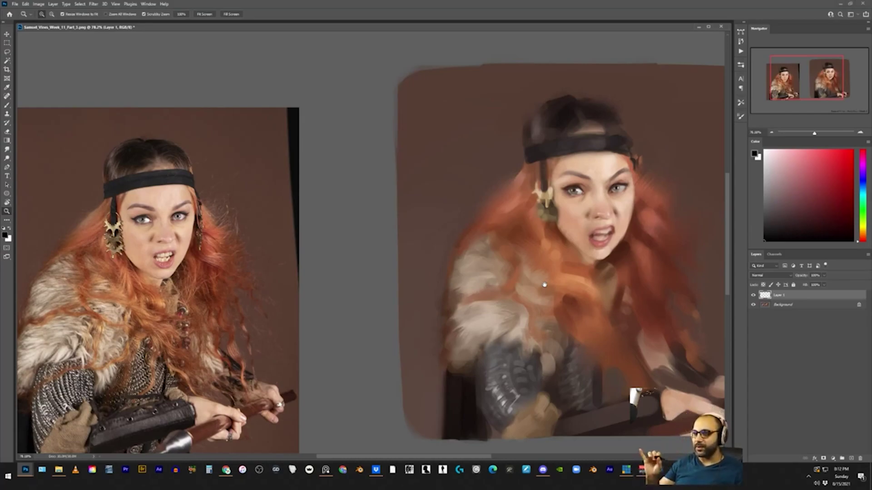
mouse_move(640, 220)
mouse_down()
mouse_move(551, 227)
mouse_move(639, 234)
mouse_up()
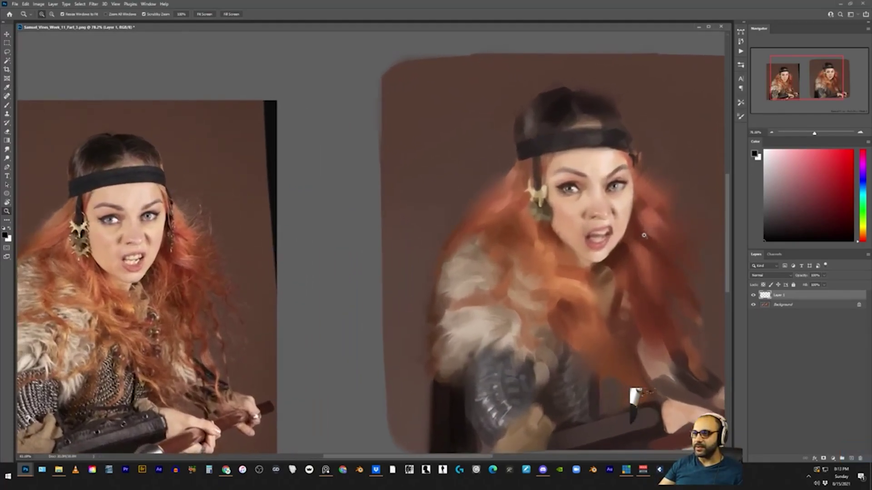
key(b)
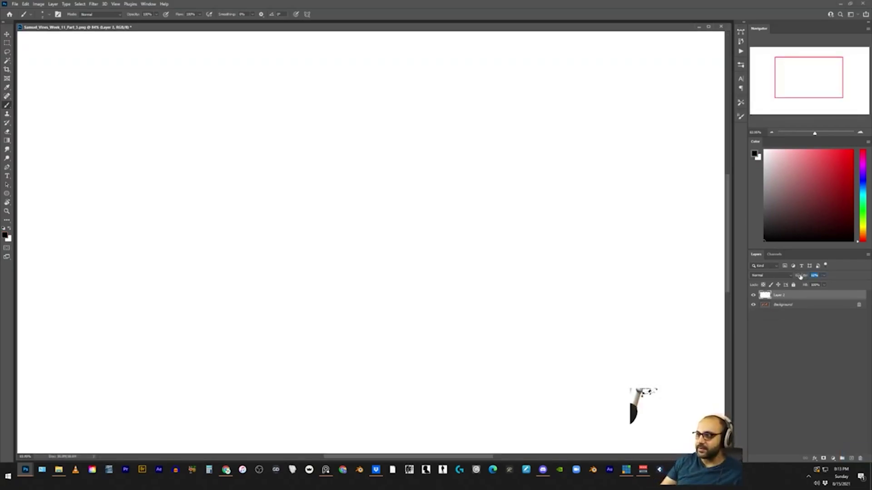
drag(800, 277, 805, 278)
drag(181, 305, 527, 289)
Step: Add a new layer and trace both eyebrows of the reference photo's face with a thin black brush
key(ctrl+shift+alt+n)
key(z)
drag(492, 237, 505, 215)
key(b)
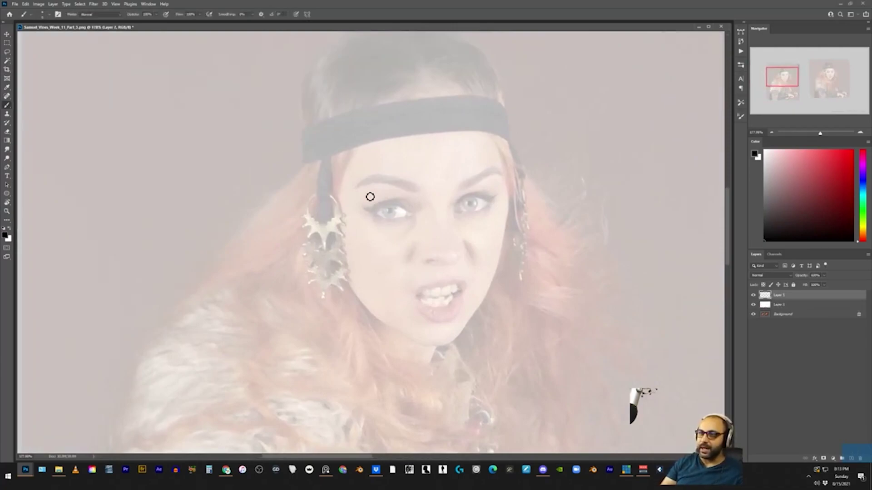
mouse_move(346, 195)
mouse_down()
mouse_move(379, 177)
mouse_move(424, 190)
mouse_move(391, 190)
mouse_move(418, 195)
mouse_move(511, 169)
mouse_up()
drag(464, 187, 507, 170)
Step: Trace the lower contours of both eyes and the nose with its nostrils over the reference photo
mouse_move(376, 210)
mouse_down()
mouse_move(407, 215)
mouse_move(373, 230)
mouse_move(480, 205)
mouse_move(492, 215)
mouse_up()
key(ctrl+z)
mouse_move(492, 212)
mouse_down()
mouse_move(477, 224)
mouse_move(447, 217)
mouse_move(456, 238)
mouse_move(459, 229)
mouse_move(447, 241)
mouse_up()
mouse_move(432, 235)
mouse_down()
mouse_move(449, 239)
mouse_move(430, 221)
mouse_move(457, 225)
mouse_up()
Step: Outline the open mouth on the reference photo and draw the upper lip inside the outline
mouse_move(402, 274)
mouse_down()
mouse_move(432, 256)
mouse_move(472, 278)
mouse_move(440, 322)
mouse_up()
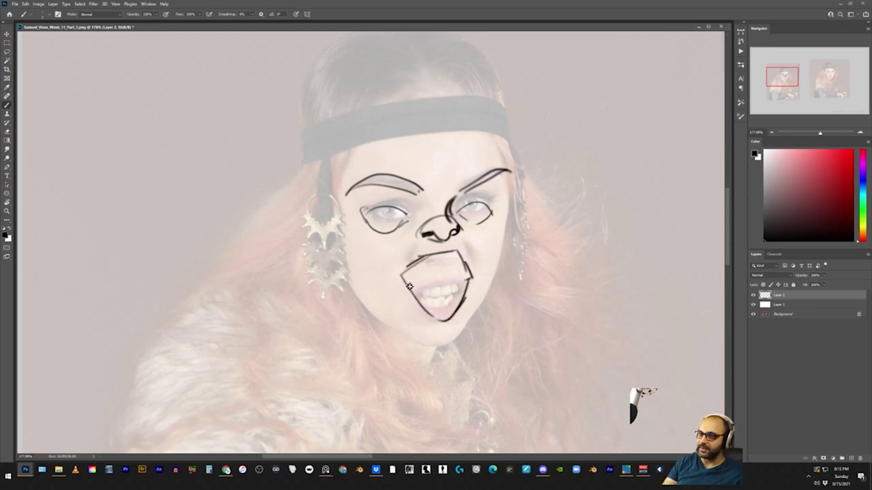
mouse_move(403, 278)
mouse_down()
mouse_move(421, 259)
mouse_move(469, 273)
mouse_up()
drag(412, 276, 466, 274)
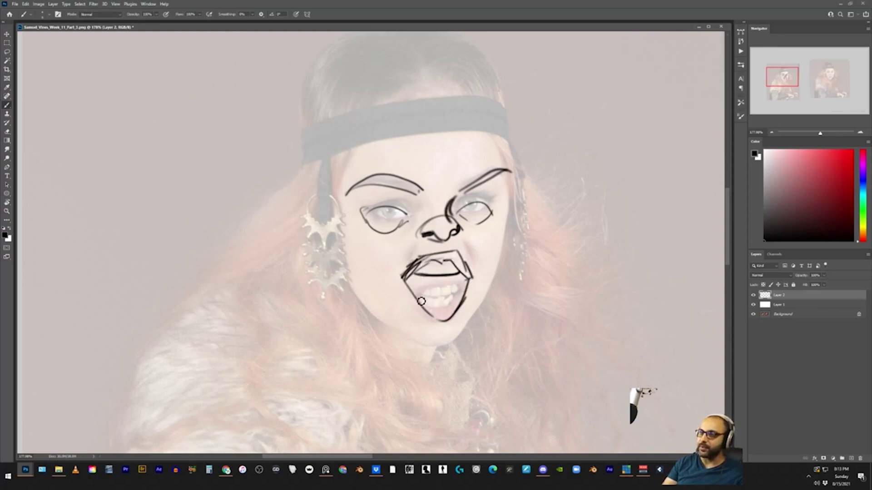
Step: Darken the eye outlines, draw the mouth's dark interior and teeth, and add the irises
mouse_move(407, 217)
mouse_down()
mouse_move(400, 230)
mouse_move(366, 214)
mouse_move(408, 220)
mouse_up()
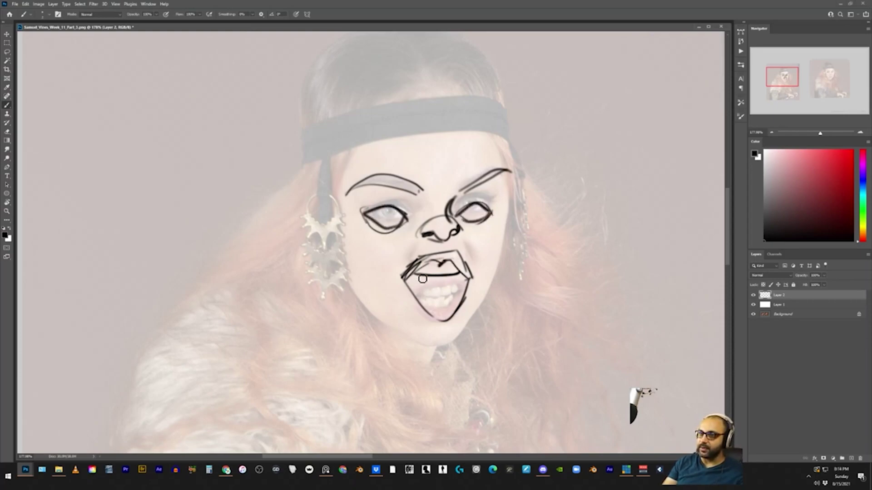
mouse_move(423, 279)
mouse_down()
mouse_move(455, 283)
mouse_move(425, 296)
mouse_move(434, 314)
mouse_move(461, 299)
mouse_move(452, 320)
mouse_move(463, 287)
mouse_move(479, 307)
mouse_up()
key(ctrl+z)
drag(468, 207, 482, 213)
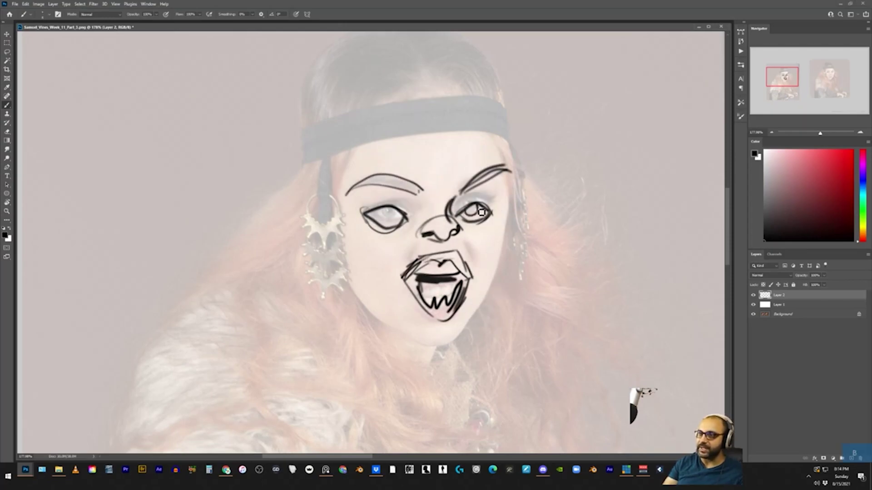
mouse_move(386, 208)
mouse_down()
mouse_move(394, 223)
mouse_move(383, 215)
mouse_up()
Step: Delete the layer with the traced facial features and hide the white overlay layer
key(z)
mouse_move(456, 214)
mouse_down()
mouse_move(456, 261)
mouse_move(505, 237)
mouse_up()
drag(427, 251, 620, 237)
key(Delete)
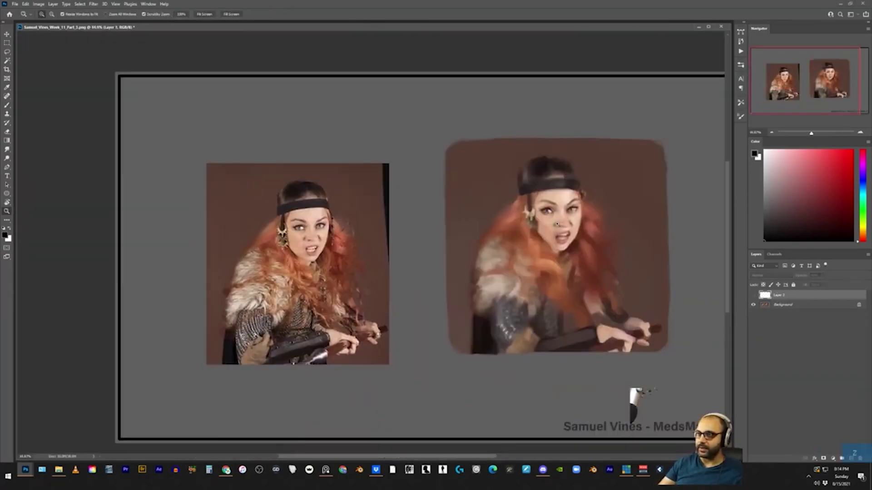
Step: Copy the painted portrait's nose from the Background onto its own layer, then resize it and shift it slightly upward
mouse_move(536, 217)
mouse_down()
mouse_move(595, 217)
mouse_move(575, 217)
mouse_up()
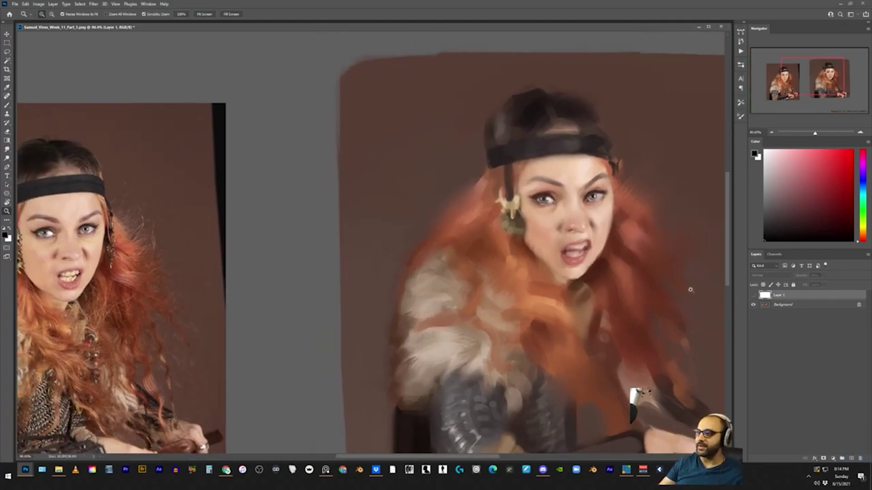
click(780, 305)
key(l)
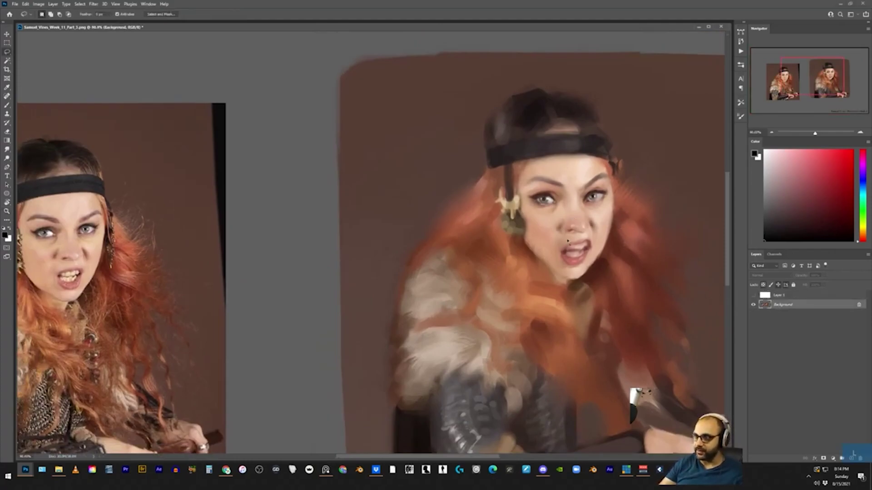
mouse_move(565, 241)
mouse_down()
mouse_move(597, 221)
mouse_move(566, 240)
mouse_move(594, 208)
mouse_move(587, 222)
mouse_up()
key(ctrl+j)
key(ctrl+t)
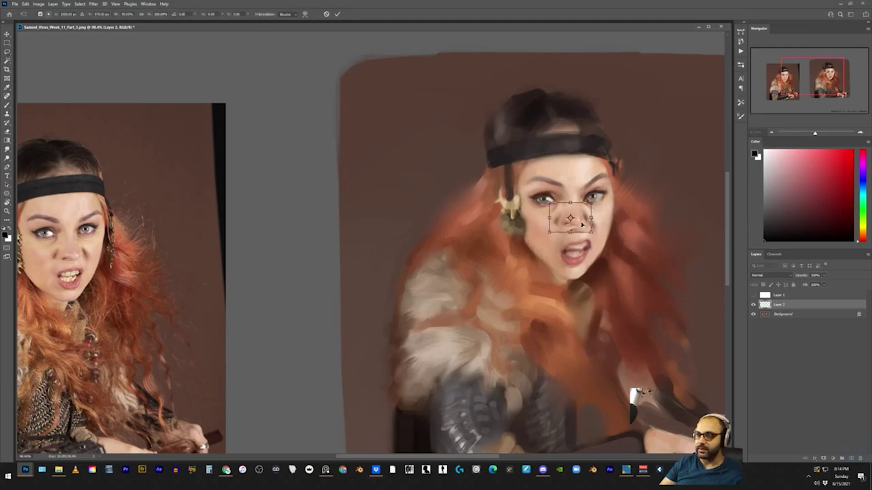
key(Return)
drag(576, 221, 579, 219)
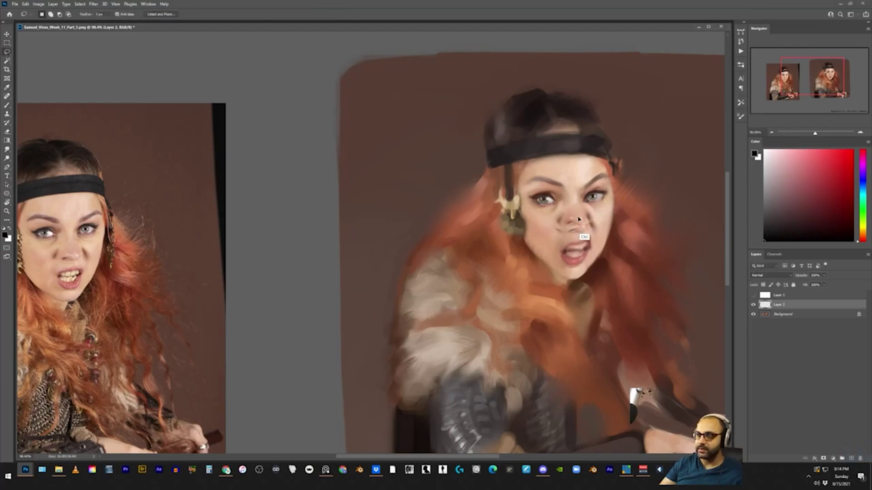
Step: Copy the painted mouth from the Background onto its own layer, then resize and reposition it beneath the nose
click(770, 314)
key(ctrl+d)
key(ctrl+j)
key(ctrl+t)
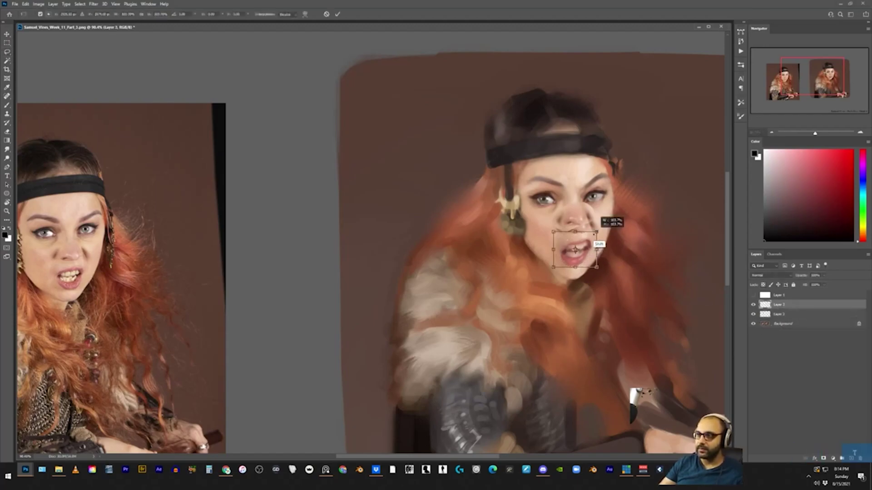
drag(599, 229, 597, 305)
key(Return)
key(z)
mouse_move(602, 234)
mouse_down()
mouse_move(639, 242)
mouse_move(623, 236)
mouse_up()
key(ctrl+t)
key(Return)
Step: Add a new layer and paint sampled skin tones over the leftover edges between the nose and mouth
key(b)
key(ctrl+shift+alt+n)
alt+click(625, 226)
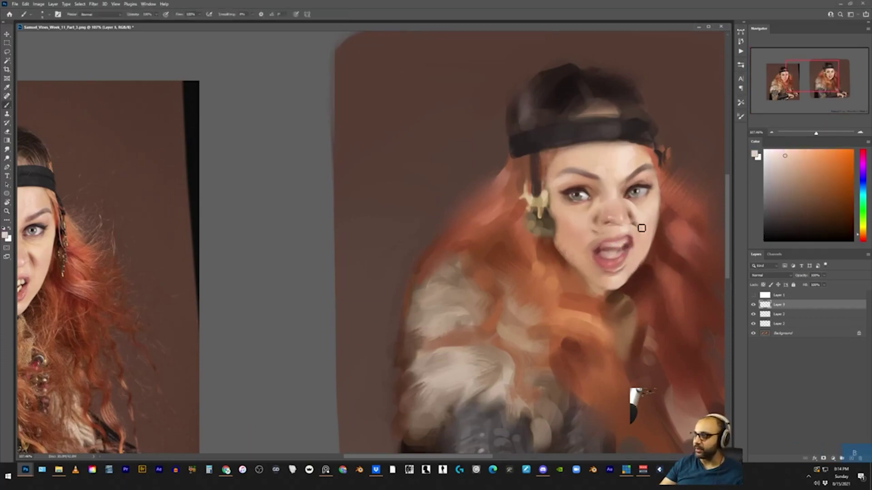
alt+click(593, 233)
drag(595, 232, 599, 232)
alt+click(641, 244)
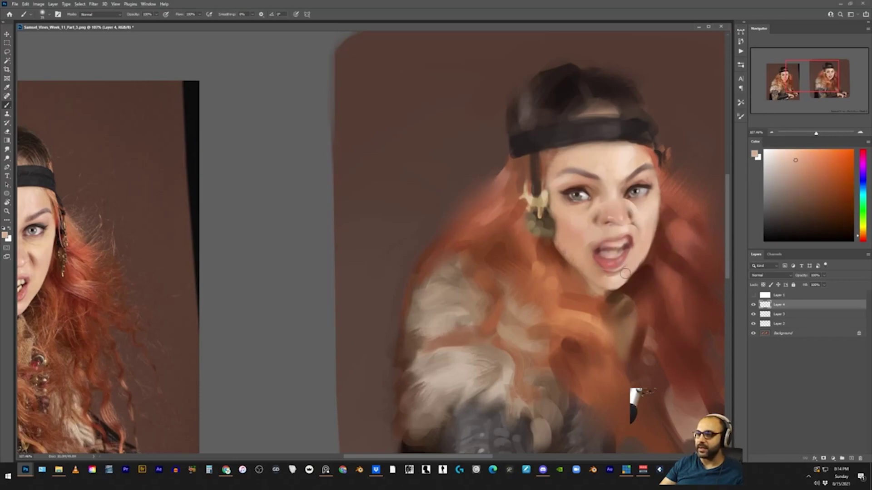
Step: Choose a hard round brush and blend the skin around the nose, cheek and mouth with sampled tones
right_click(637, 233)
click(748, 196)
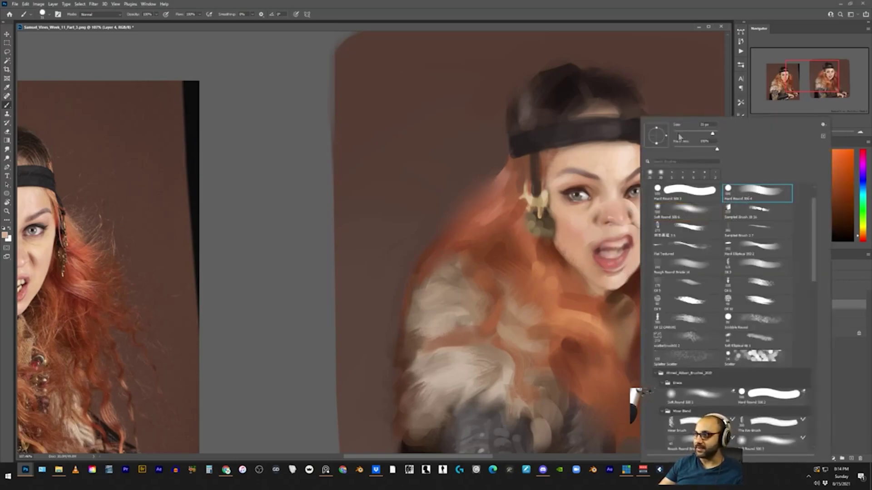
click(593, 316)
key(z)
mouse_move(657, 250)
mouse_down()
mouse_move(630, 255)
mouse_move(642, 257)
mouse_up()
key(b)
alt+click(636, 227)
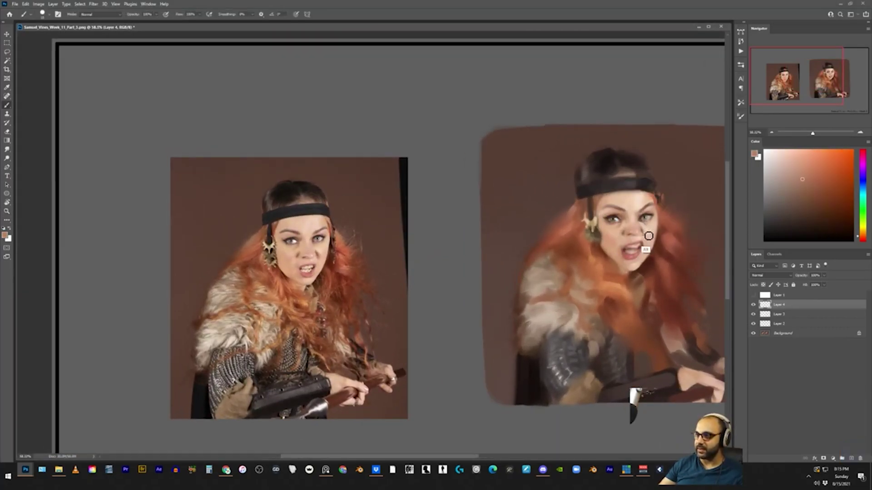
alt+click(646, 223)
alt+click(646, 231)
alt+click(636, 257)
mouse_move(647, 237)
mouse_down()
mouse_move(610, 266)
mouse_move(647, 266)
mouse_up()
Step: Compare the portrait with and without the nose, mouth and retouching layers, then leave those three layers hidden
key(z)
drag(754, 305, 755, 324)
click(754, 323)
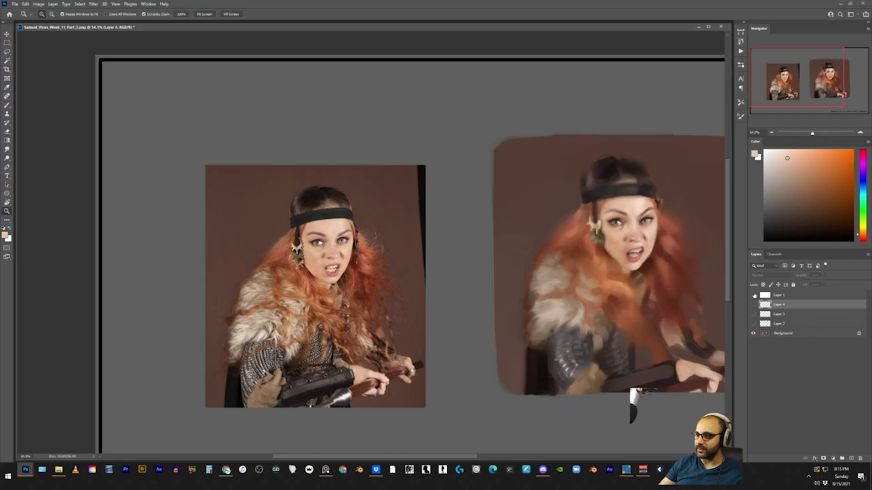
click(754, 323)
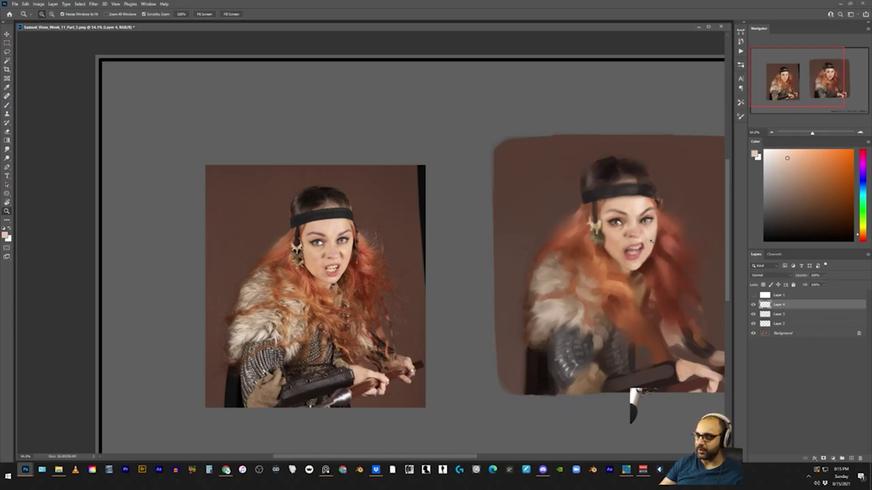
scroll(639, 240, up, 3)
drag(753, 320, 753, 324)
Step: Add a new layer directly above the Background and soften the dark fold to the right of the nose with sampled skin tones
click(776, 333)
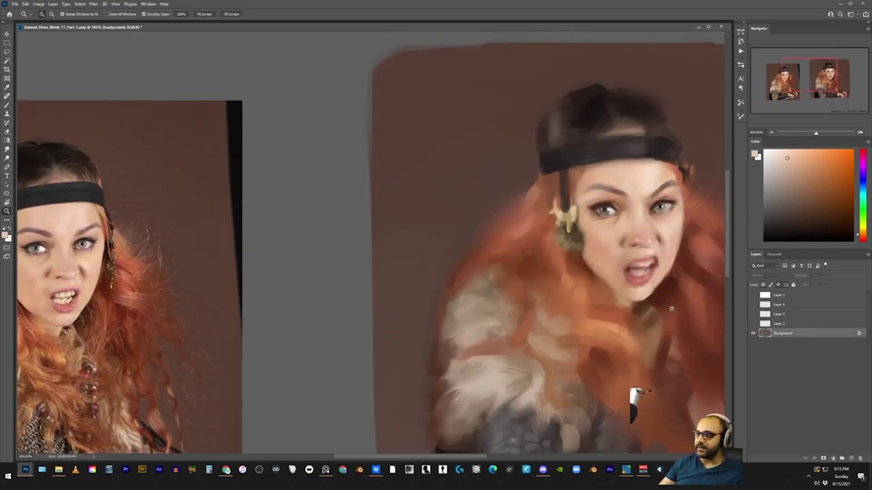
drag(654, 274, 588, 307)
key(ctrl+shift+alt+n)
key(b)
scroll(584, 248, up, 2)
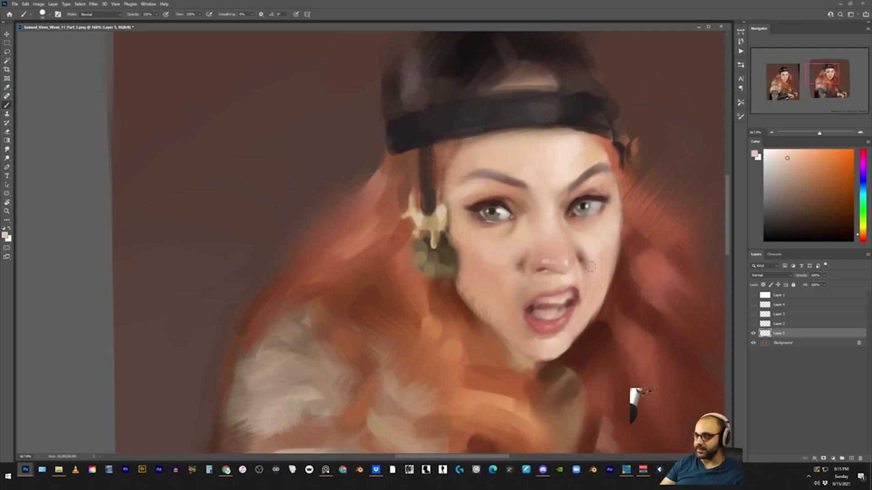
scroll(586, 263, up, 3)
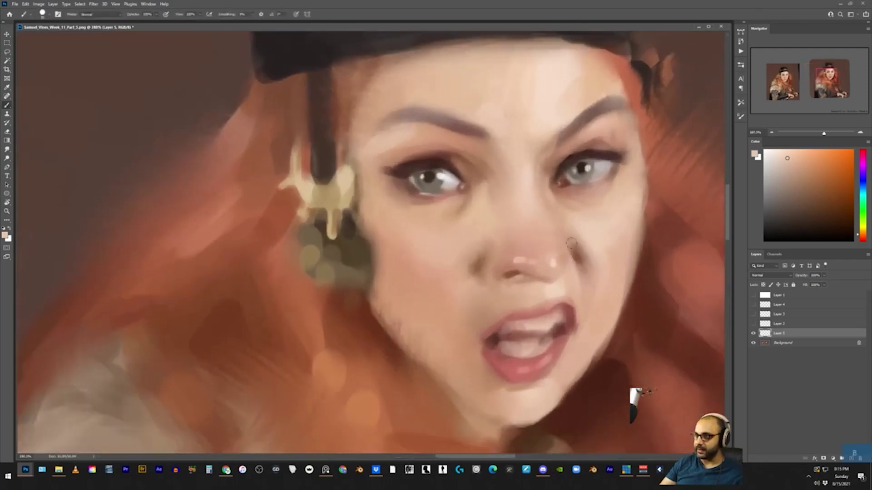
alt+click(580, 243)
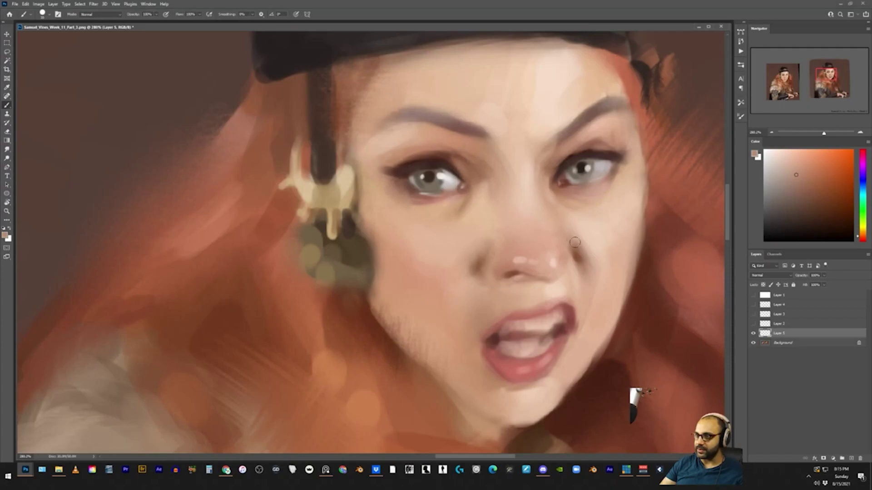
mouse_move(576, 239)
mouse_down()
mouse_move(597, 278)
mouse_move(590, 304)
mouse_move(577, 309)
mouse_up()
key(z)
scroll(577, 310, down, 2)
scroll(577, 310, up, 6)
key(b)
alt+click(602, 257)
key(z)
scroll(609, 282, down, 5)
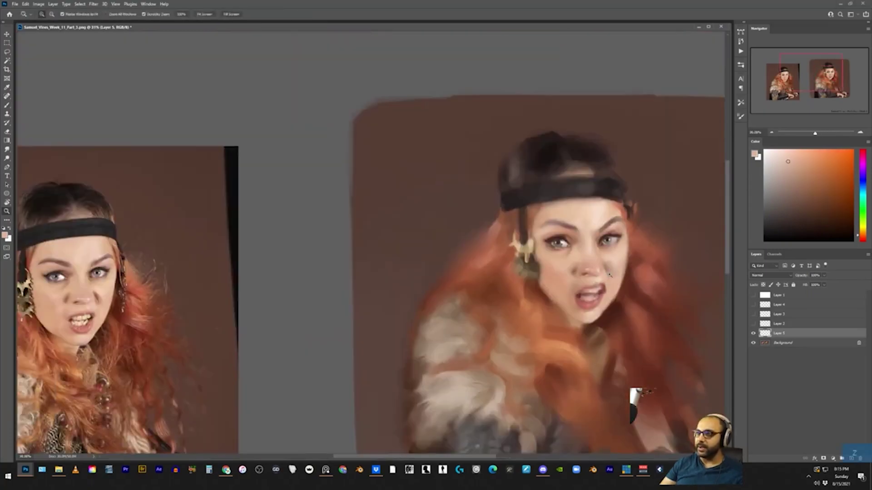
Step: Repaint the shadow to the left of the nose, blending it into the cheek and nose with sampled skin tones
scroll(574, 271, up, 5)
key(b)
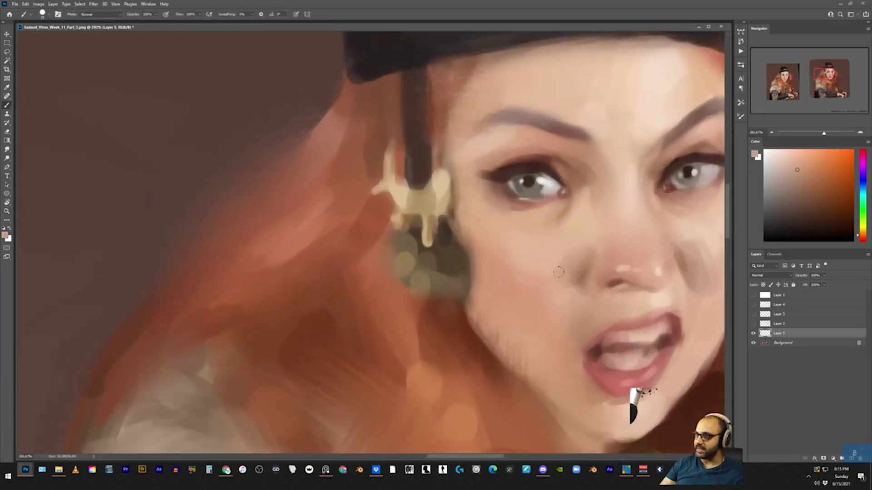
alt+click(595, 276)
alt+click(571, 261)
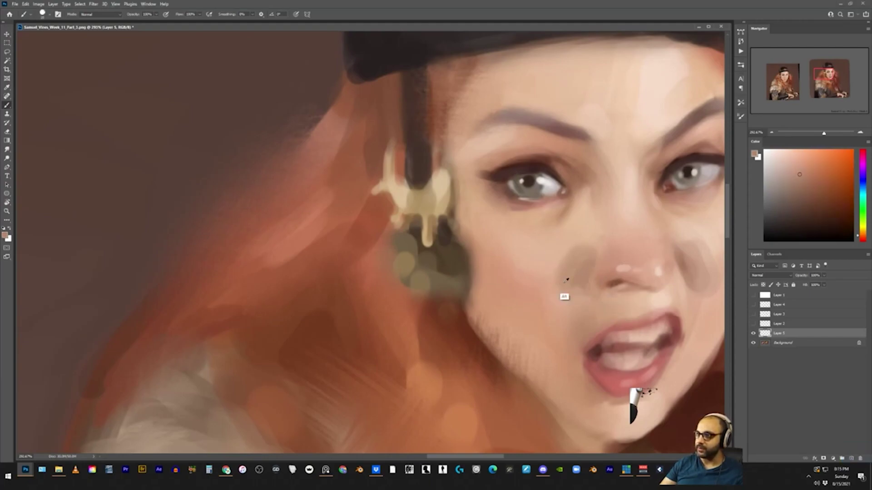
alt+click(571, 267)
drag(589, 268, 557, 311)
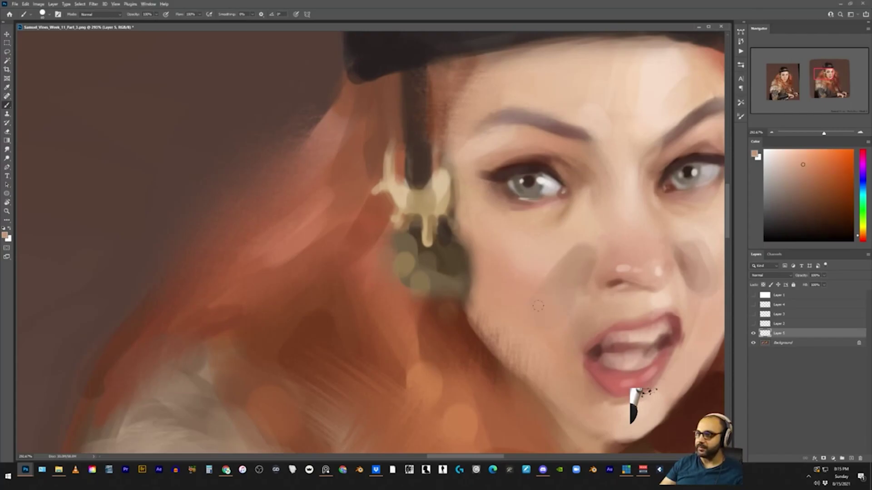
alt+click(541, 288)
drag(513, 291, 491, 270)
drag(584, 280, 522, 282)
alt+click(644, 274)
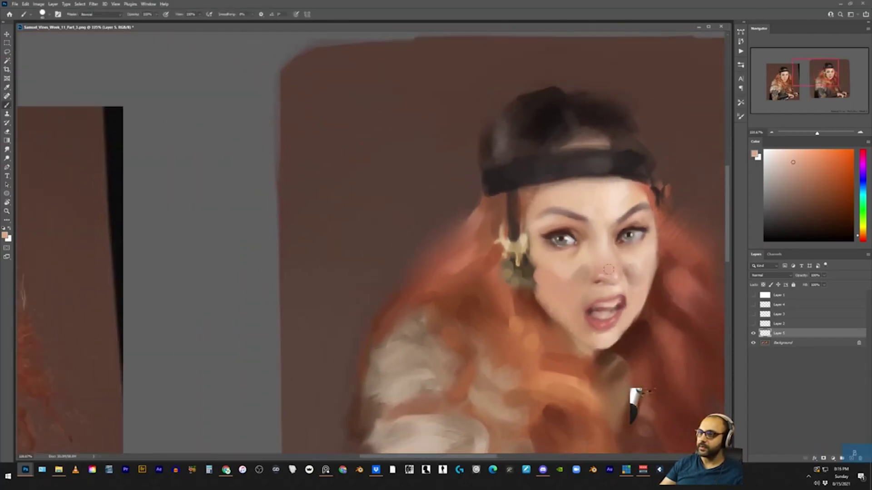
alt+click(579, 278)
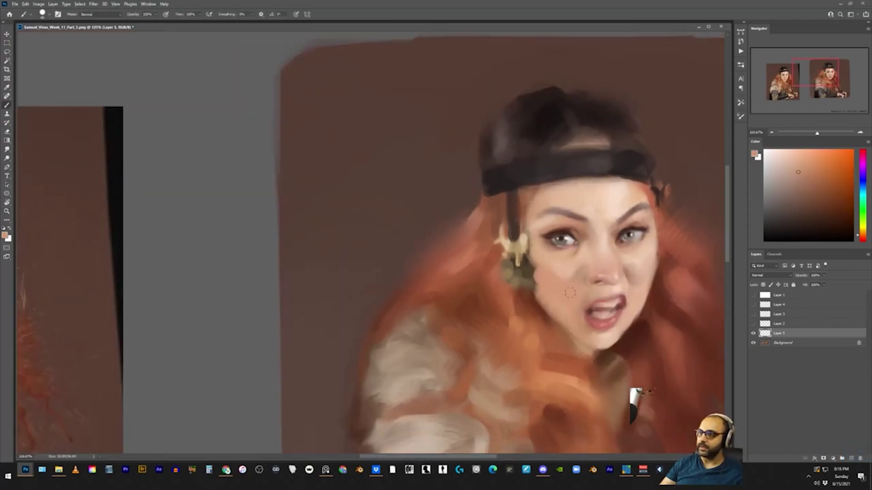
Step: Add a new layer, mark the areas around the eyes, nose and mouth with bright orange strokes, and hide that layer
click(851, 459)
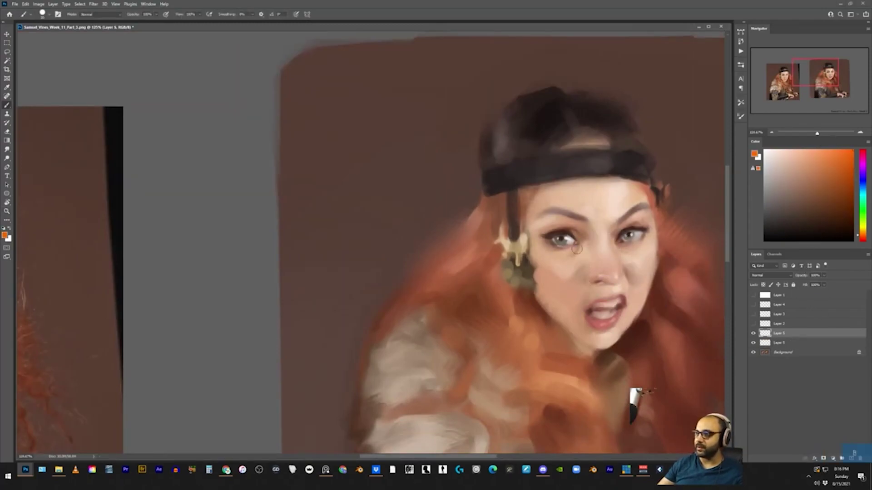
mouse_move(566, 258)
mouse_down()
mouse_move(589, 222)
mouse_move(568, 254)
mouse_up()
mouse_move(611, 248)
mouse_down()
mouse_move(646, 249)
mouse_move(606, 255)
mouse_up()
drag(598, 291, 602, 290)
mouse_move(589, 323)
mouse_down()
mouse_move(626, 302)
mouse_move(597, 334)
mouse_move(582, 311)
mouse_up()
click(754, 334)
Step: Add a layer above the cheek retouching and extend the face's left edge at the forehead using sampled skin tones
click(779, 343)
key(ctrl+alt+shift+n)
key(b)
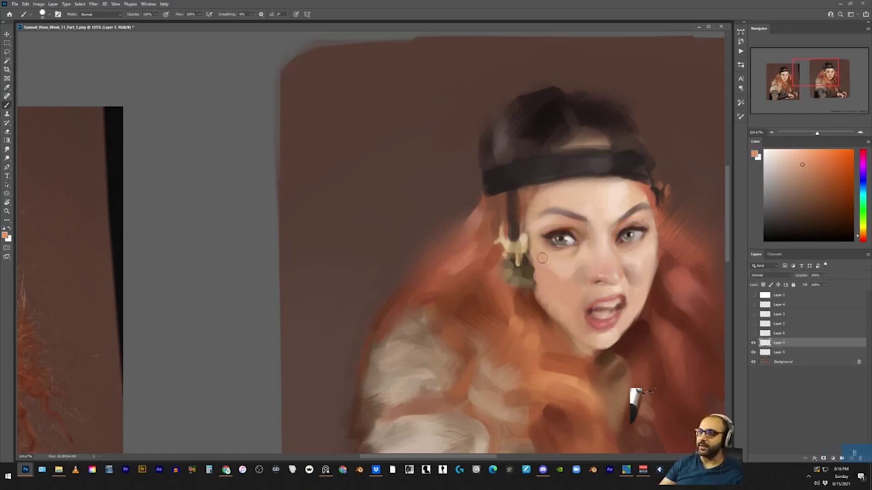
alt+click(536, 202)
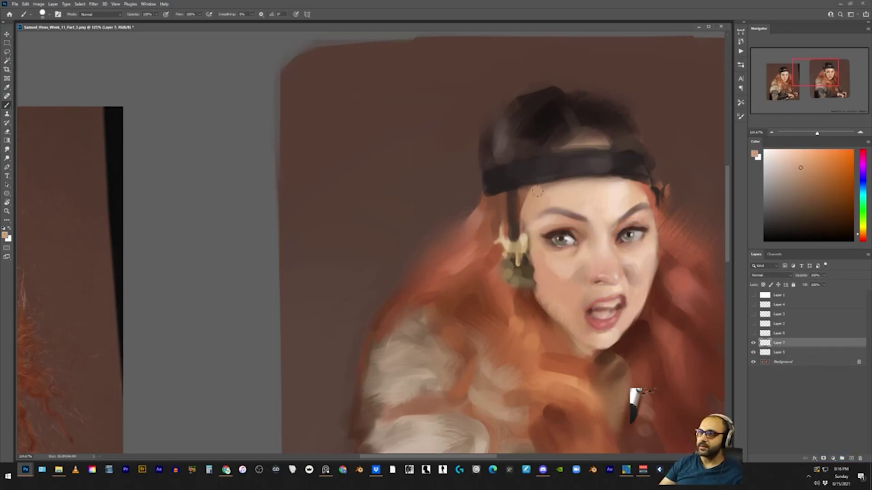
key(ctrl+z)
drag(540, 194, 523, 222)
alt+click(624, 264)
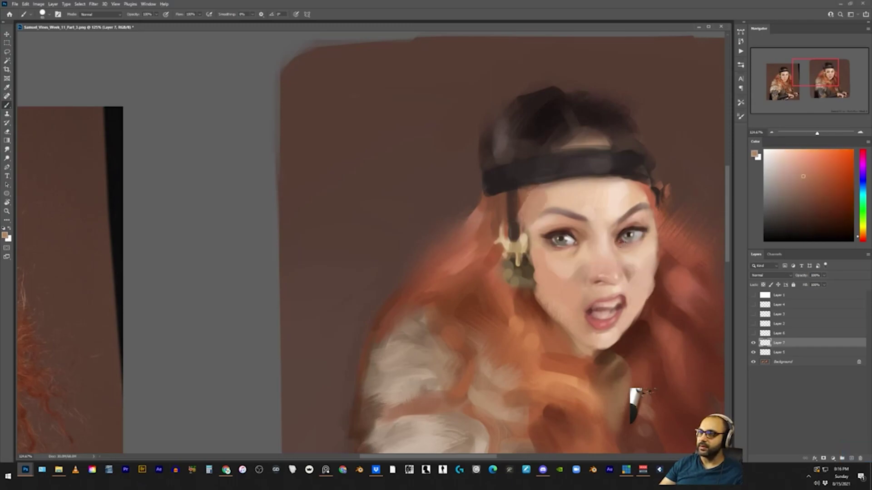
Step: Paint reddish-brown shadows under both eyes of the portrait and sample nearby skin tones for blending
drag(645, 238, 634, 250)
drag(573, 250, 559, 259)
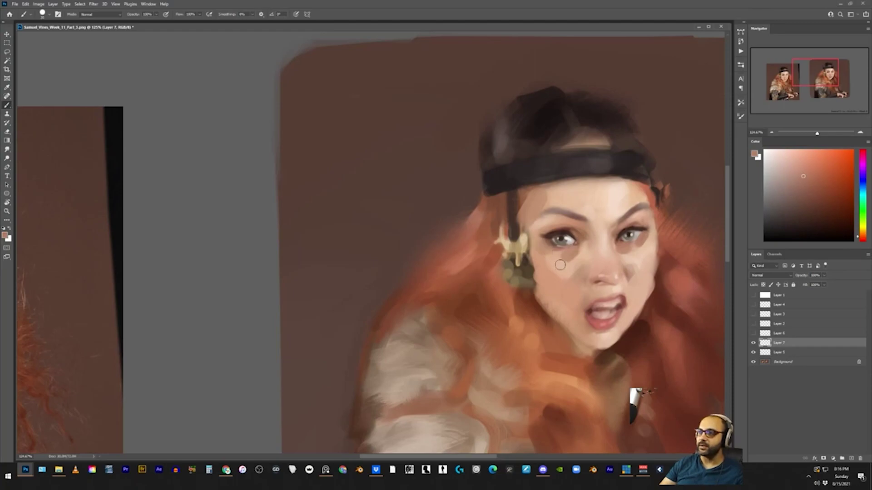
alt+click(552, 244)
alt+click(560, 266)
Step: Hide the face retouching layers and add a new layer directly above Layer 5
click(753, 352)
click(779, 353)
click(851, 459)
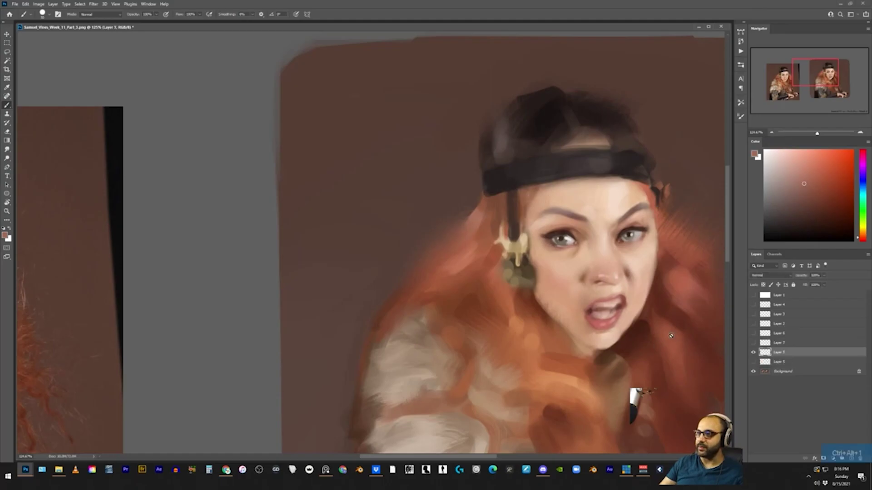
Step: Try to outline the shadow area beneath the portrait's left eye with thin brown strokes
key(z)
mouse_move(555, 244)
mouse_down()
mouse_move(509, 246)
mouse_move(606, 247)
mouse_move(568, 256)
mouse_up()
key(b)
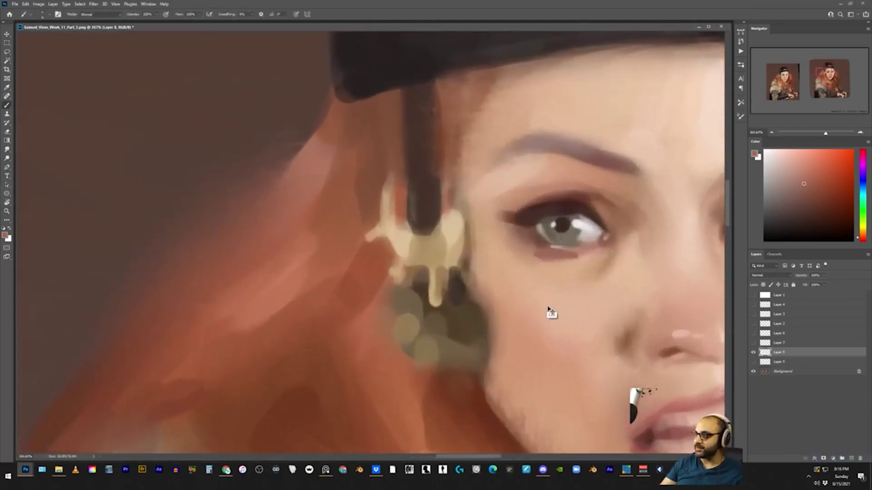
key(ctrl+z)
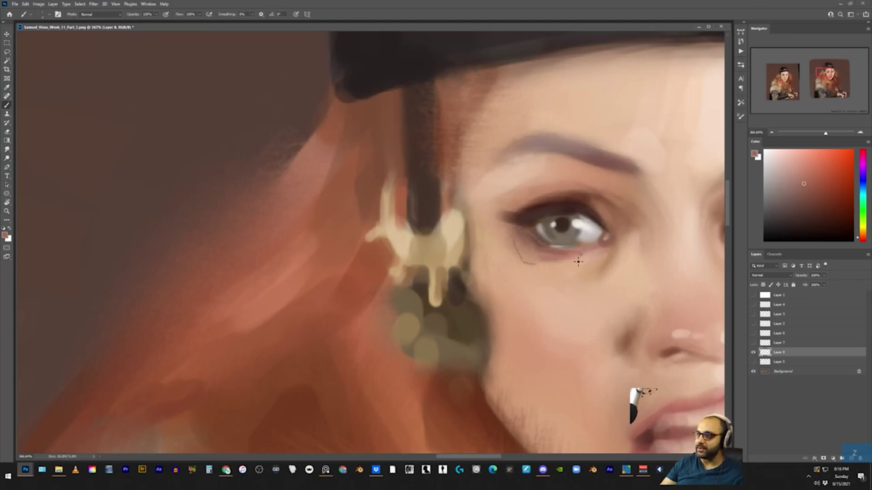
drag(578, 262, 526, 270)
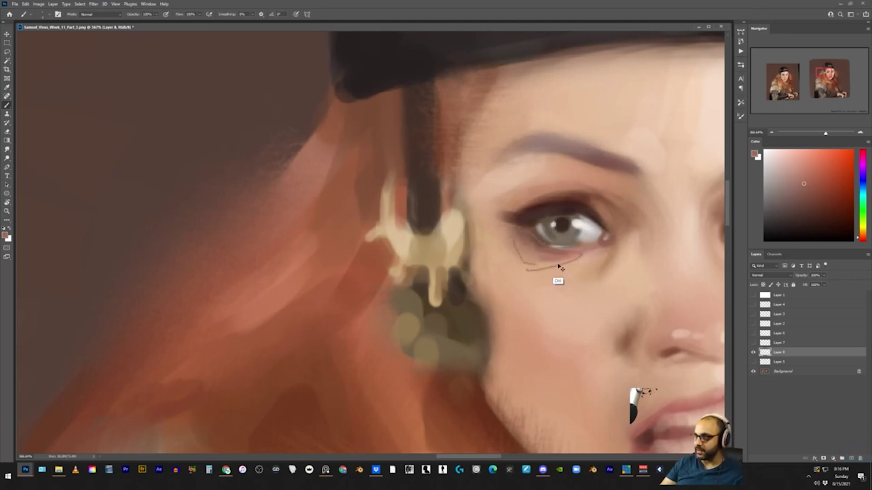
key(ctrl+z)
key(ctrl+z)
Step: Paint a soft brown shadow under the portrait's left eye and blend it into the cheek with sampled skin tones
key(z)
drag(598, 257, 574, 264)
key(b)
alt+click(571, 252)
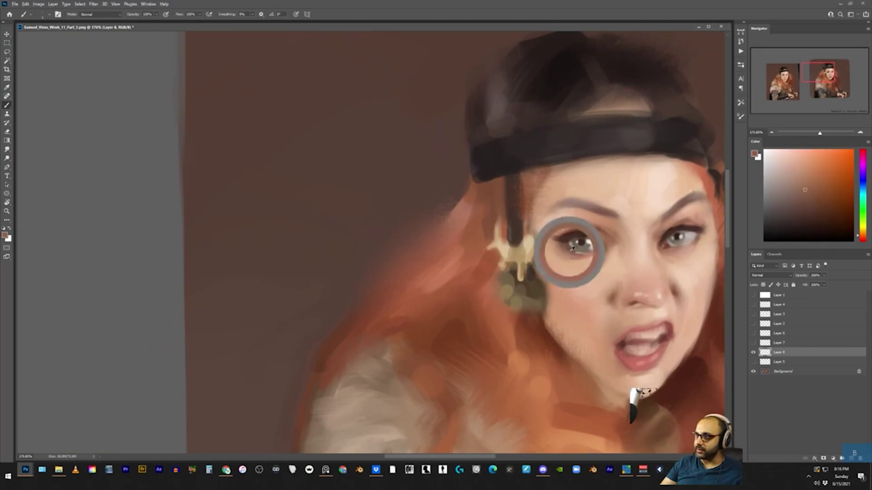
key(z)
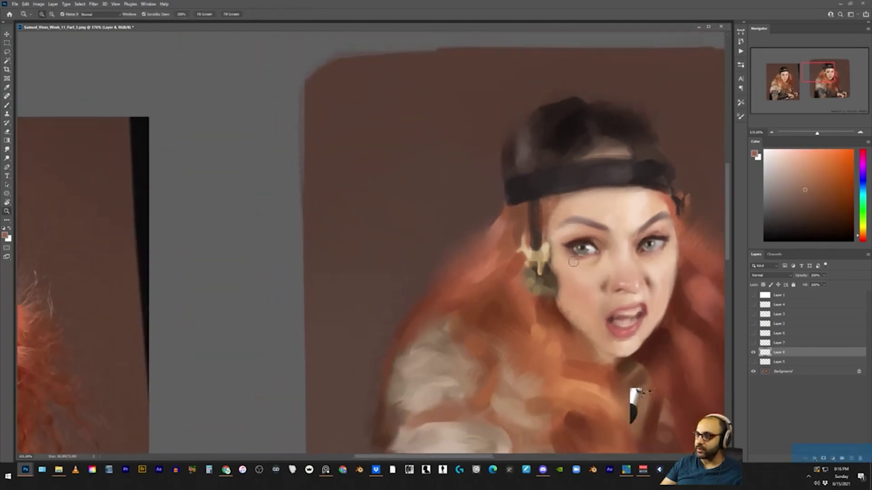
key(b)
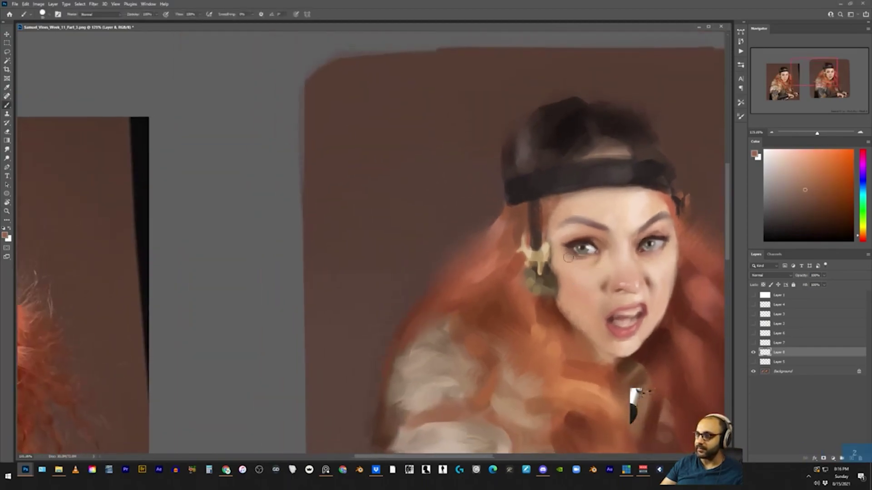
drag(568, 257, 583, 262)
alt+click(568, 256)
alt+click(627, 322)
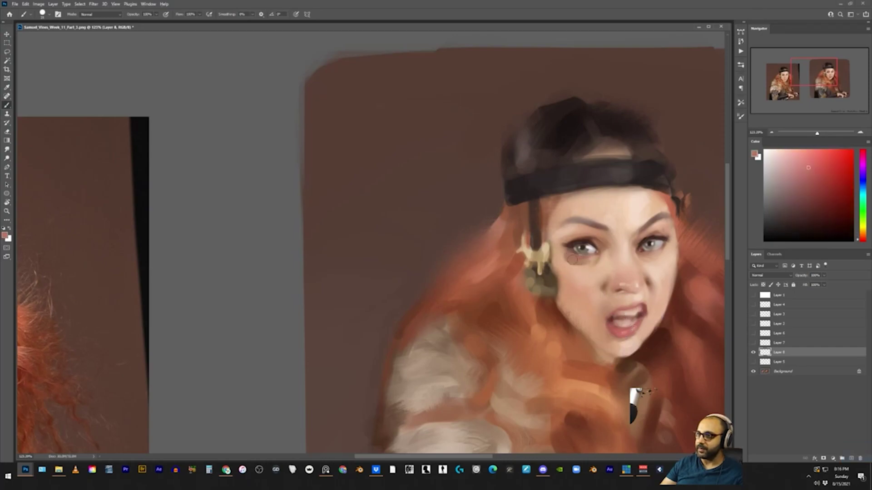
alt+click(585, 280)
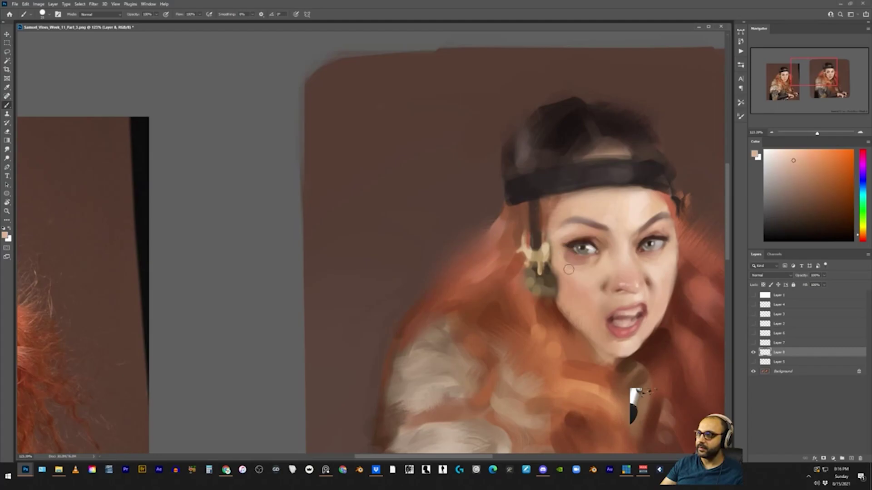
Step: On a new layer, paint a rounded patch beside the reference photo in a light skin tone sampled from its face
key(z)
drag(610, 274, 568, 271)
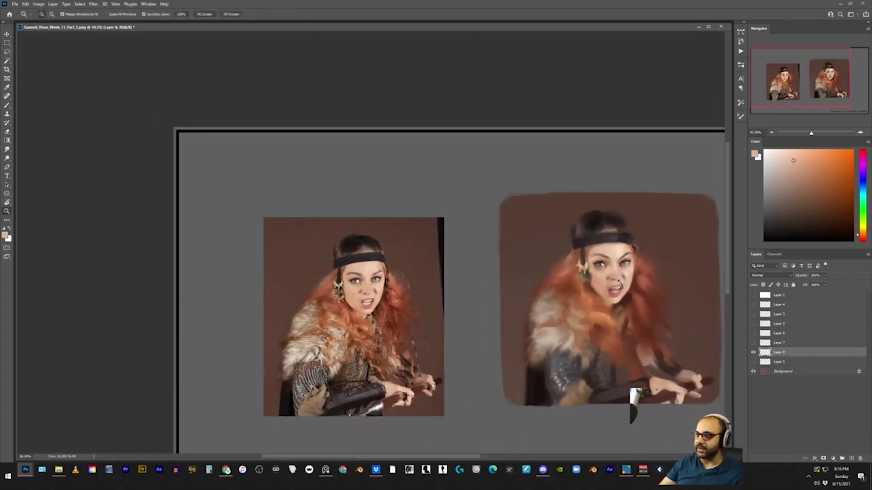
mouse_move(619, 281)
mouse_down()
mouse_move(629, 290)
mouse_move(614, 290)
mouse_up()
drag(656, 315, 686, 314)
drag(330, 283, 576, 288)
key(b)
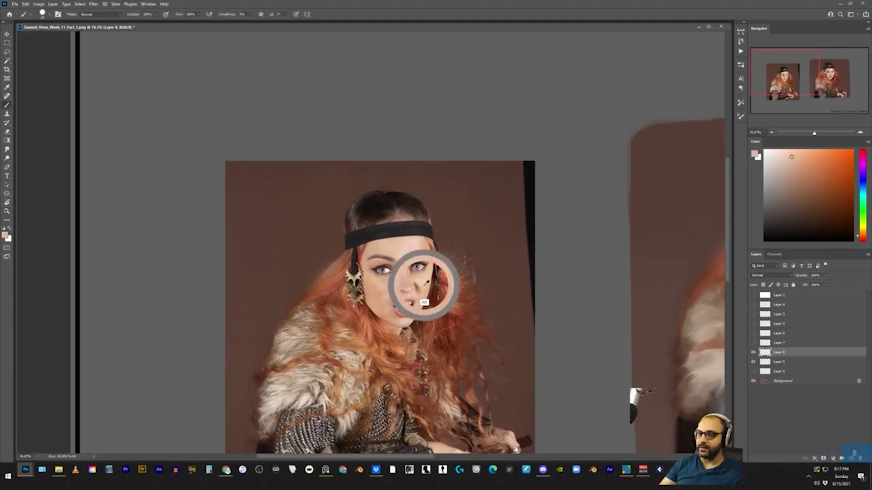
mouse_move(532, 275)
mouse_down()
mouse_move(522, 314)
mouse_move(509, 291)
mouse_move(583, 295)
mouse_move(583, 304)
mouse_up()
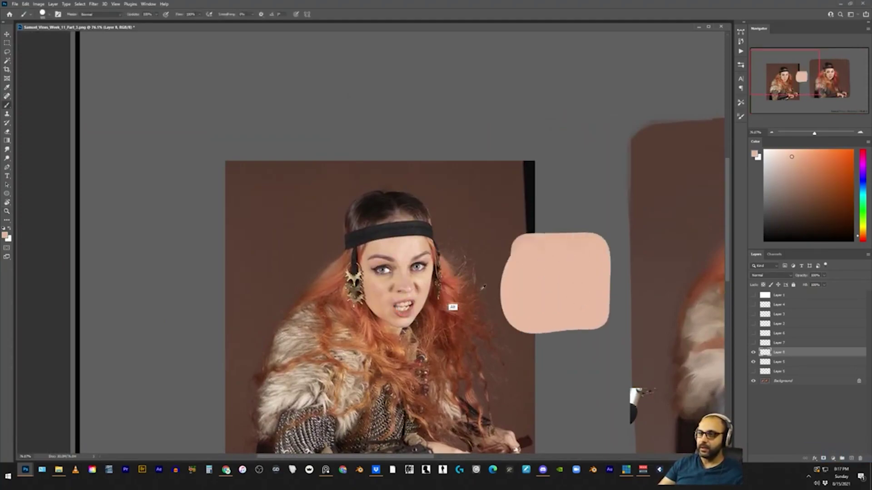
Step: Paint a pink nose shape on the skin-tone patch, adding dark nostrils and pale highlights
click(863, 154)
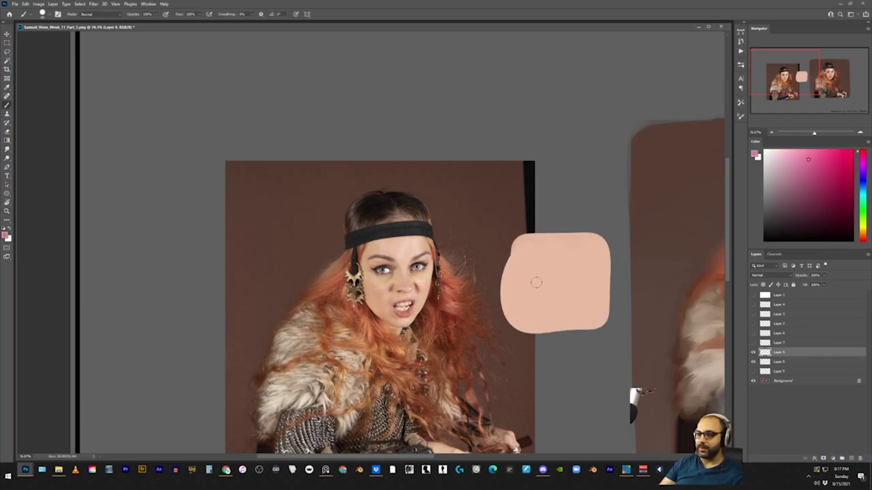
mouse_move(536, 282)
mouse_down()
mouse_move(564, 291)
mouse_move(542, 268)
mouse_up()
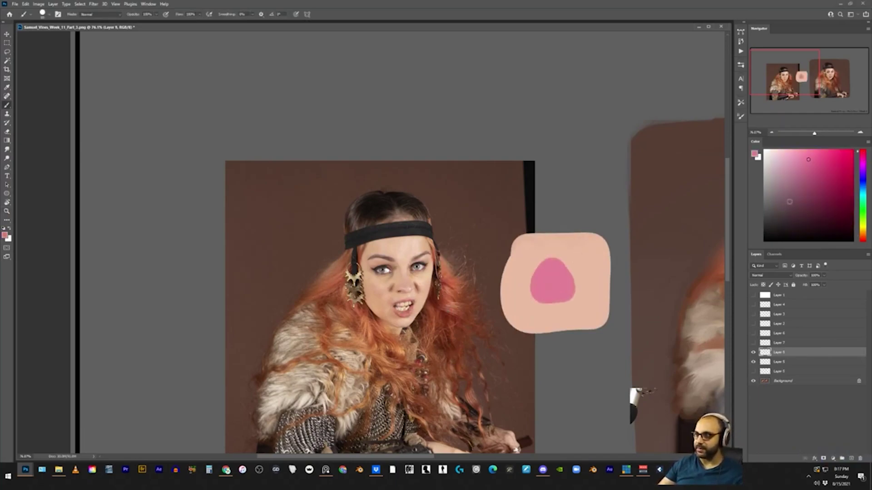
click(820, 216)
drag(550, 296, 548, 302)
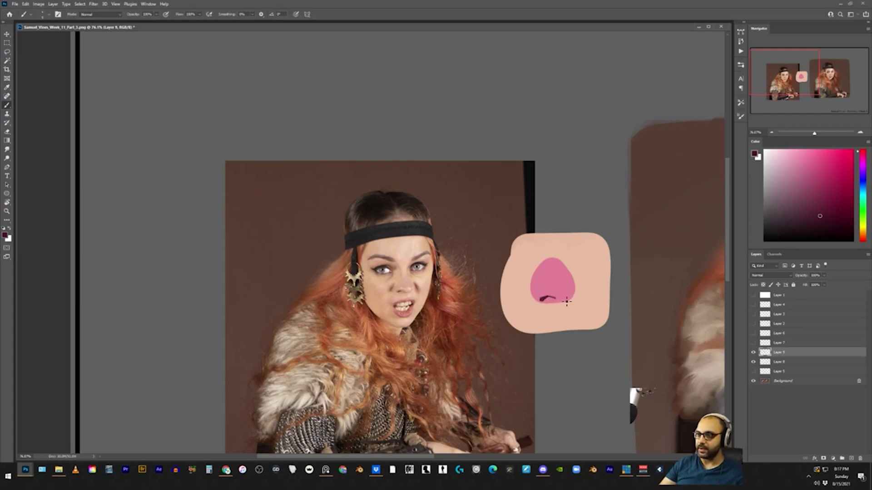
click(773, 156)
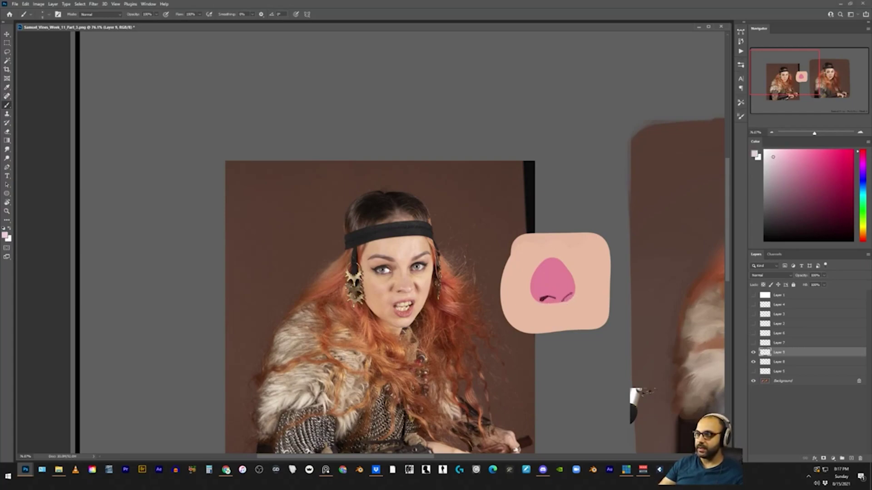
mouse_move(551, 292)
mouse_down()
mouse_move(568, 293)
mouse_move(556, 289)
mouse_up()
click(566, 288)
Step: Blend the pink nose sketch into the surrounding patch with sampled pinks and warm orange skin tones
key(bracketright)
alt+click(535, 300)
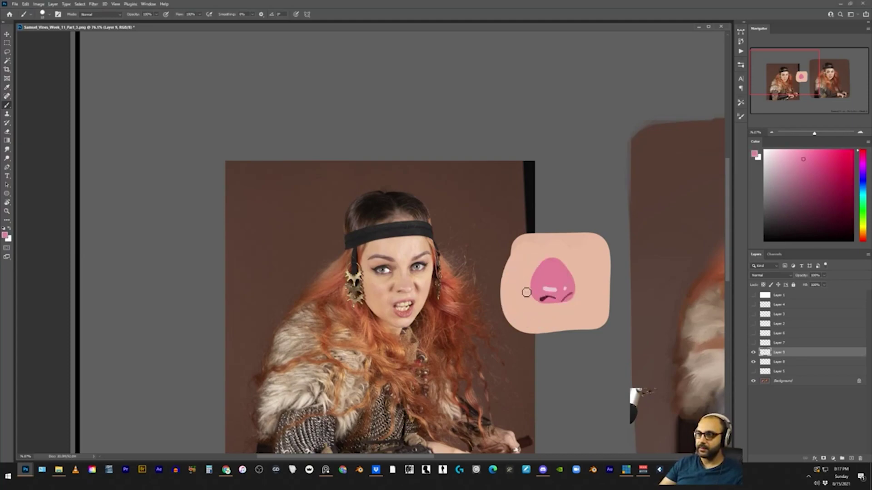
alt+click(527, 291)
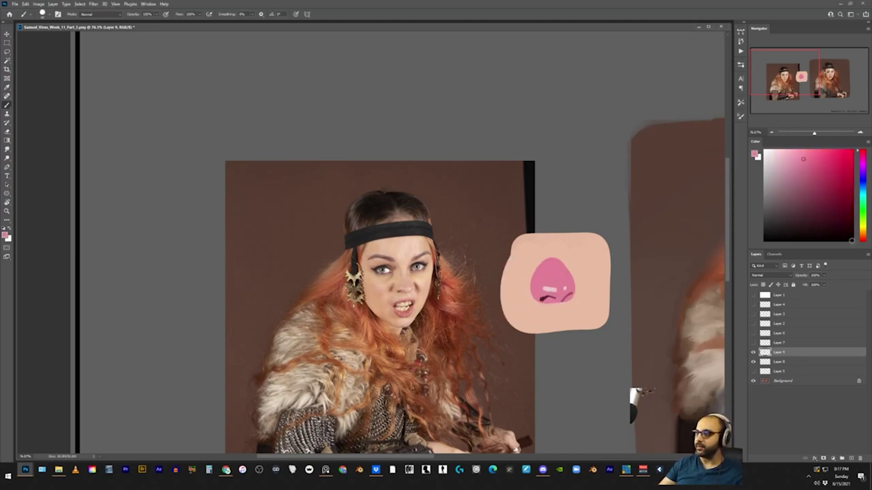
drag(862, 244, 862, 235)
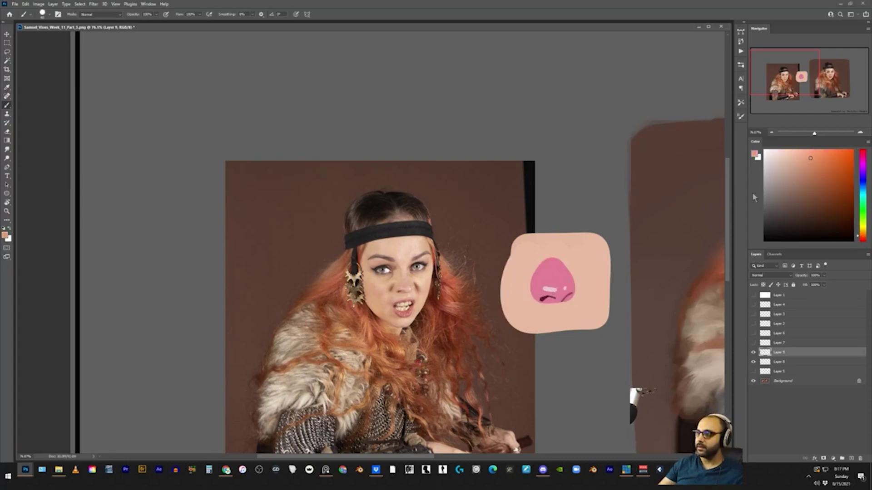
alt+click(538, 273)
mouse_move(549, 264)
mouse_down()
mouse_move(535, 286)
mouse_move(570, 283)
mouse_move(565, 297)
mouse_up()
alt+click(559, 278)
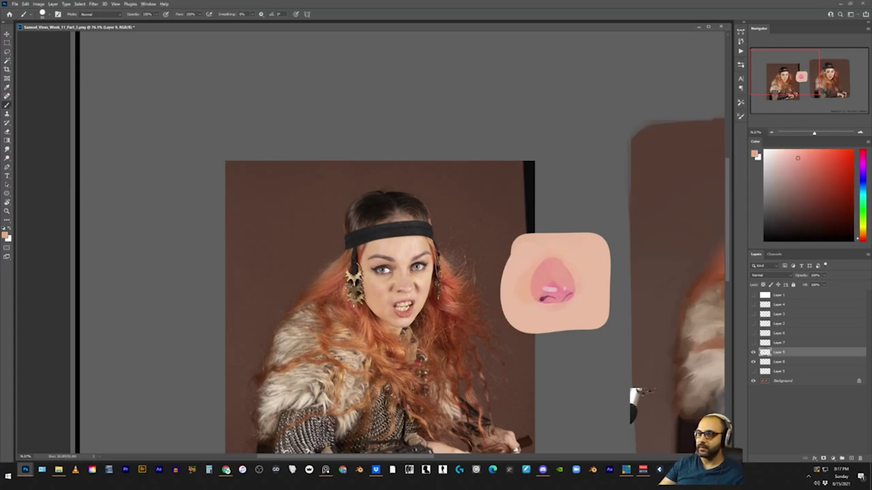
alt+click(549, 293)
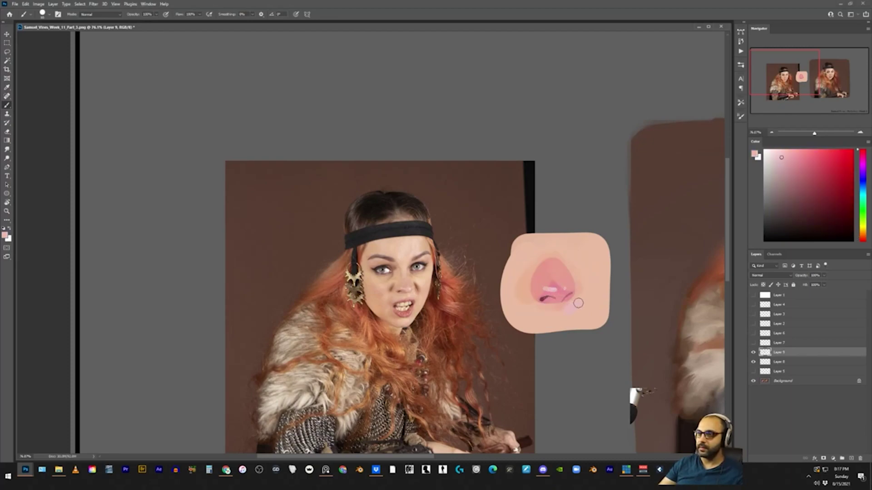
Step: Paint a pale pinkish-white spot at the lower right of the nose sketch
mouse_move(572, 306)
mouse_down()
mouse_move(580, 313)
mouse_move(579, 301)
mouse_move(578, 313)
mouse_up()
click(769, 157)
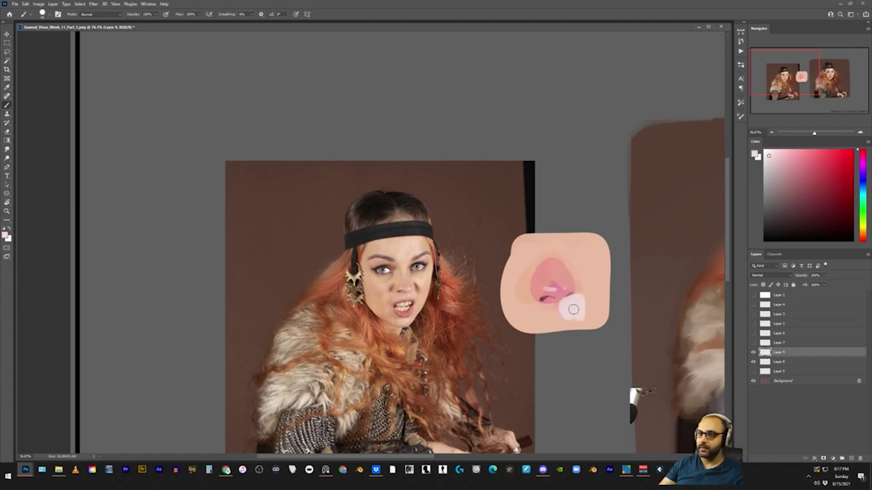
alt+click(574, 290)
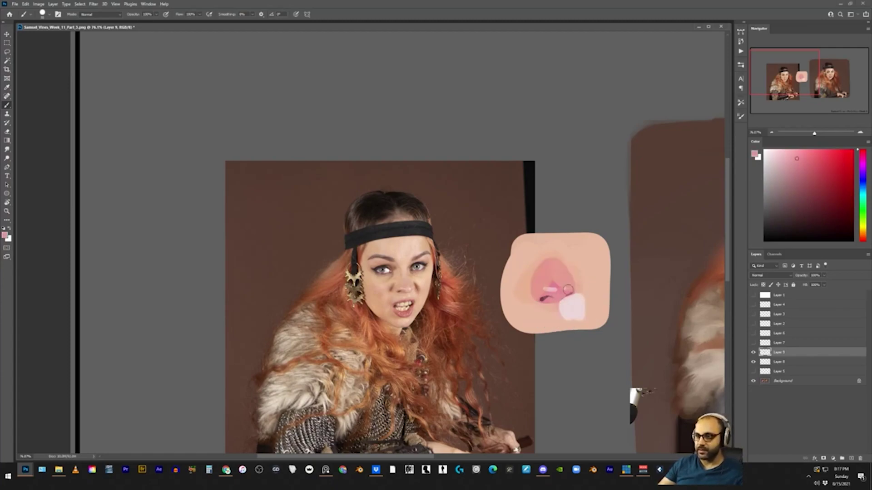
right_click(571, 261)
click(634, 192)
mouse_move(500, 123)
mouse_down()
mouse_move(543, 156)
mouse_move(550, 180)
mouse_up()
key(ctrl+z)
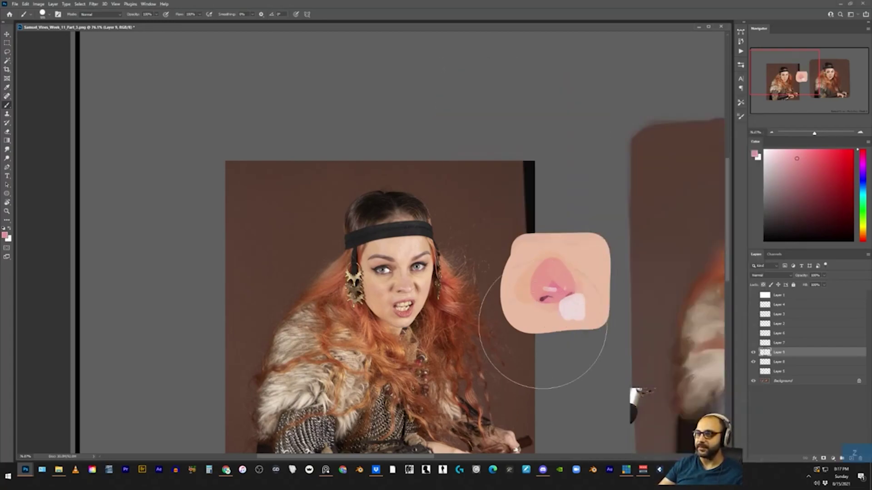
Step: With a smaller brush, extend the nose sketch's bridge upward and refine the area around its nostrils using sampled pinks
key([)
key([)
key([)
key([)
key([)
key([)
key([)
key([)
key([)
key([)
key([)
key([)
alt+click(549, 269)
drag(551, 266, 557, 249)
alt+click(569, 257)
alt+click(558, 294)
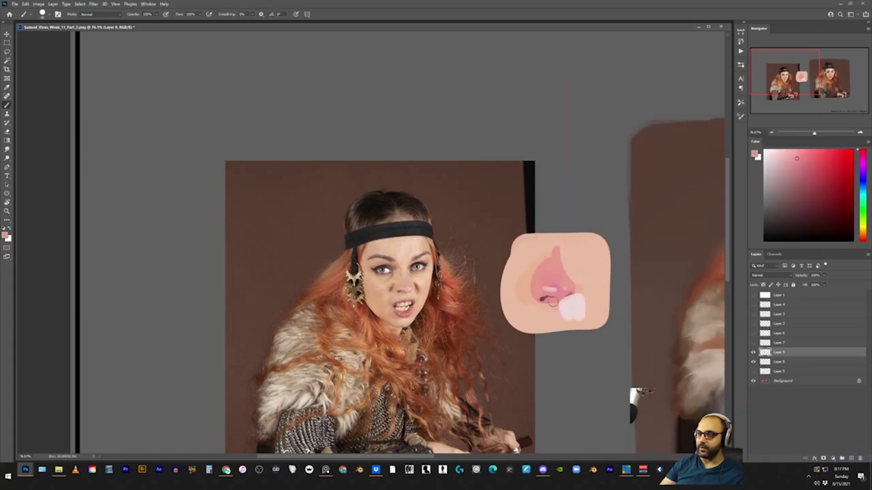
mouse_move(531, 304)
mouse_down()
mouse_move(531, 290)
mouse_move(531, 311)
mouse_move(551, 319)
mouse_move(538, 302)
mouse_up()
alt+click(549, 317)
alt+click(538, 295)
Step: Paint a round pink shape over the portrait's nose with a sampled pink and mark the nostrils in black
key(z)
drag(593, 296, 545, 295)
mouse_move(646, 291)
mouse_down()
mouse_move(509, 278)
mouse_move(563, 272)
mouse_up()
key(b)
right_click(571, 253)
click(674, 194)
alt+click(291, 277)
key([)
key([)
key([)
key([)
key([)
key([)
key([)
key([)
key([)
key([)
mouse_move(579, 255)
mouse_down()
mouse_move(590, 264)
mouse_move(578, 260)
mouse_up()
key(d)
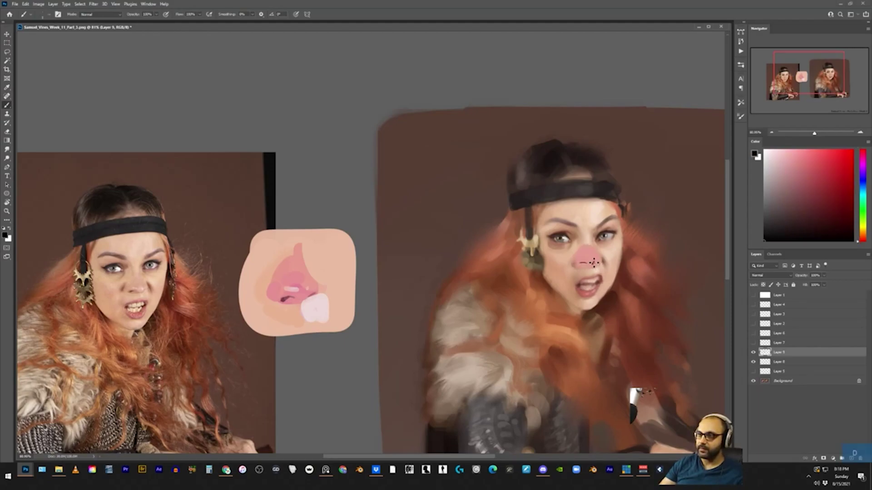
key(x)
key(z)
drag(634, 255, 597, 267)
scroll(596, 267, up, 5)
key(e)
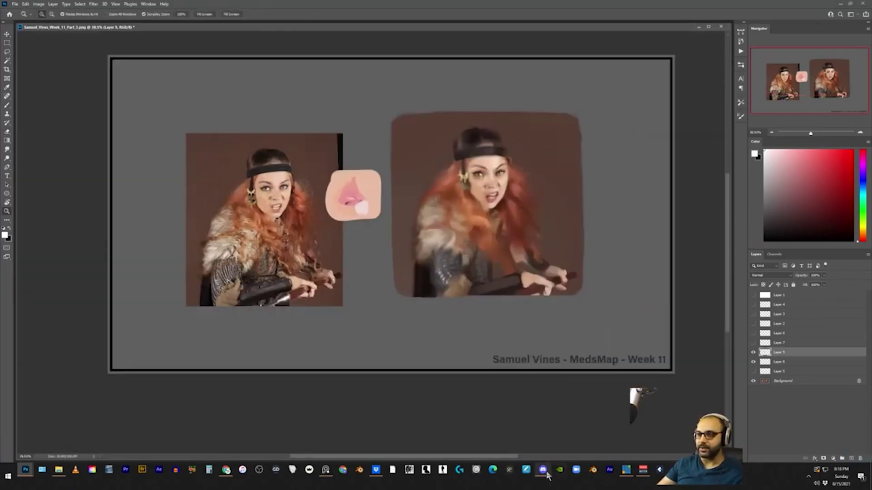
Step: Switch to Discord, move its window aside to view the call, and return to Photoshop
click(543, 471)
drag(153, 40, 92, 19)
click(396, 232)
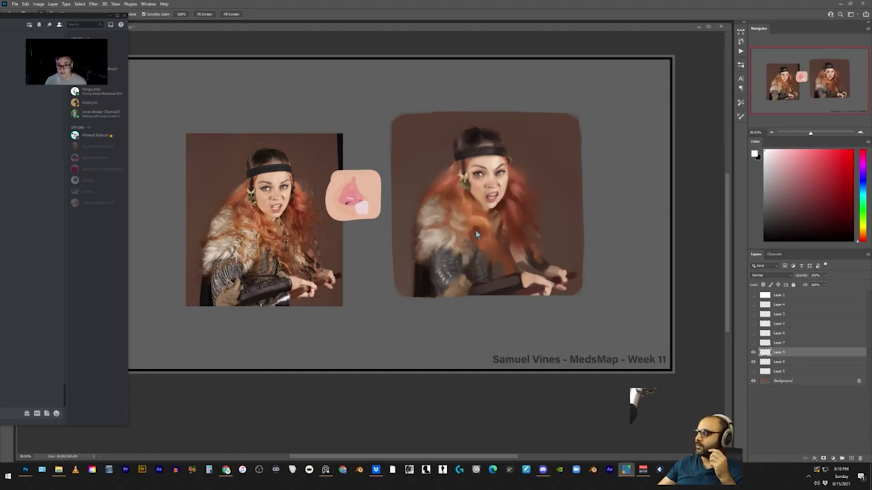
click(436, 167)
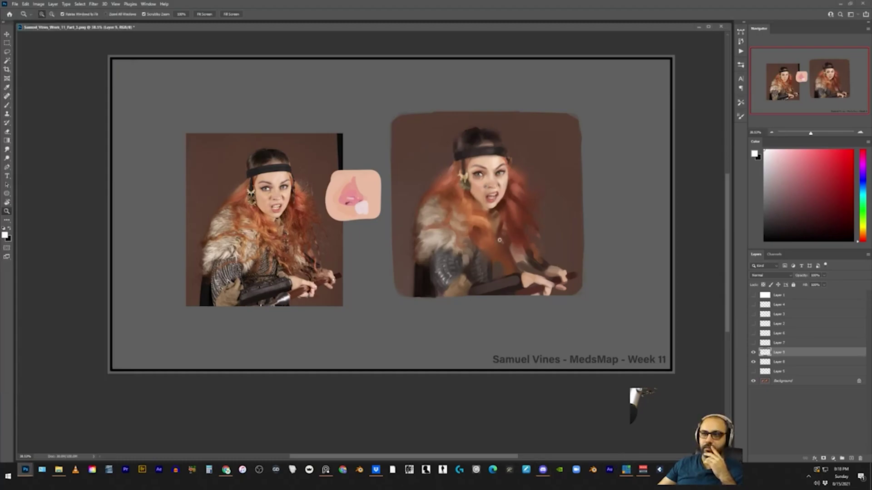
Step: Hide the remaining paint layers and copy a rectangular area around the reference photo's figure from the Background to a new layer
drag(500, 235, 523, 210)
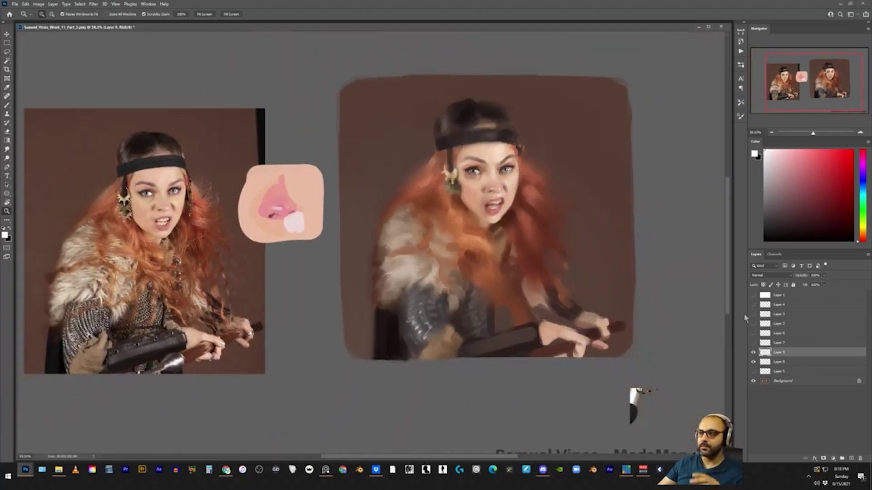
click(753, 362)
click(790, 381)
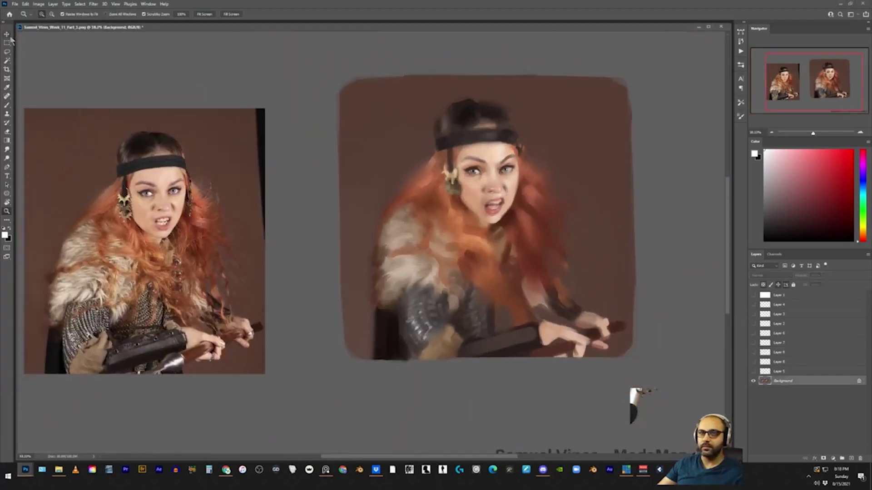
click(7, 35)
click(7, 43)
drag(82, 126, 236, 320)
key(ctrl+j)
Step: Strongly increase the copied reference area's contrast with Levels, brightening the highlights and darkening the midtones
key(ctrl+l)
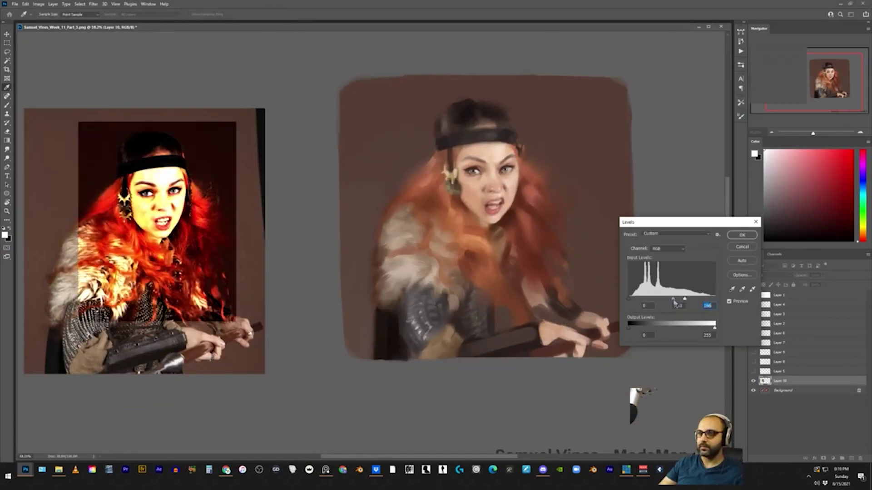
drag(685, 301, 691, 302)
click(738, 239)
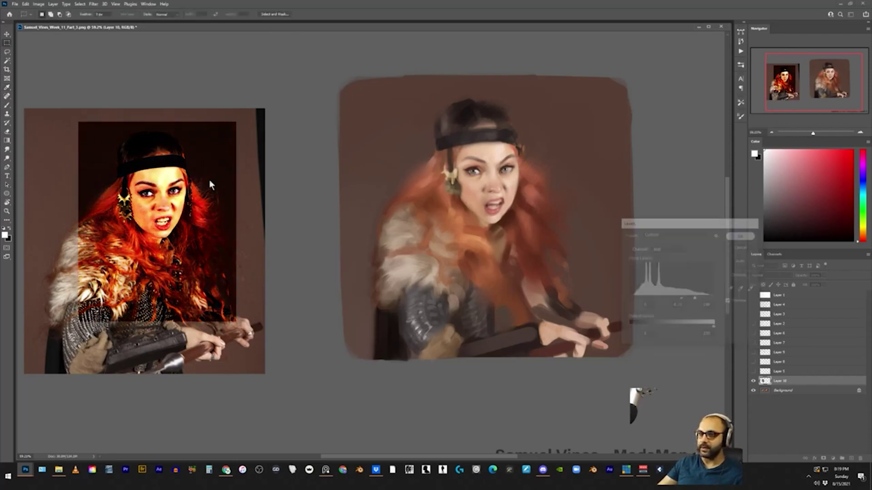
key(z)
drag(127, 196, 268, 221)
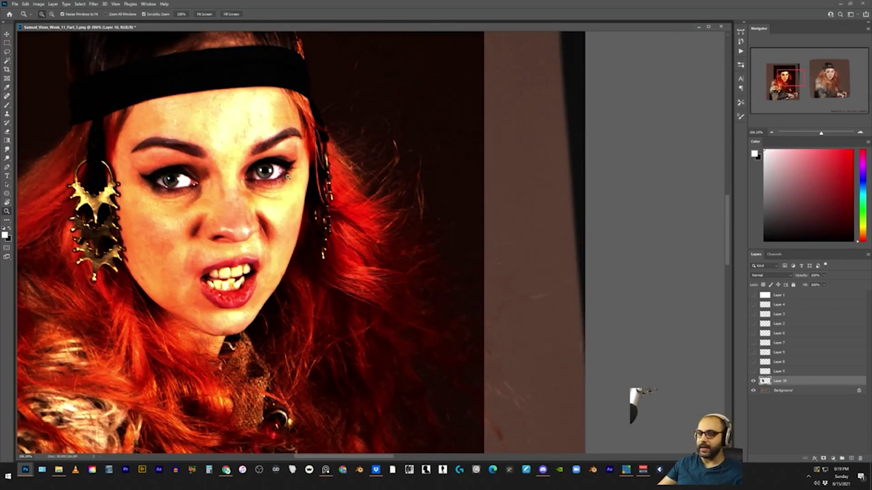
Step: Check the Discord call, return to Photoshop, and compare the reference photo with and without its high-contrast copy
click(543, 470)
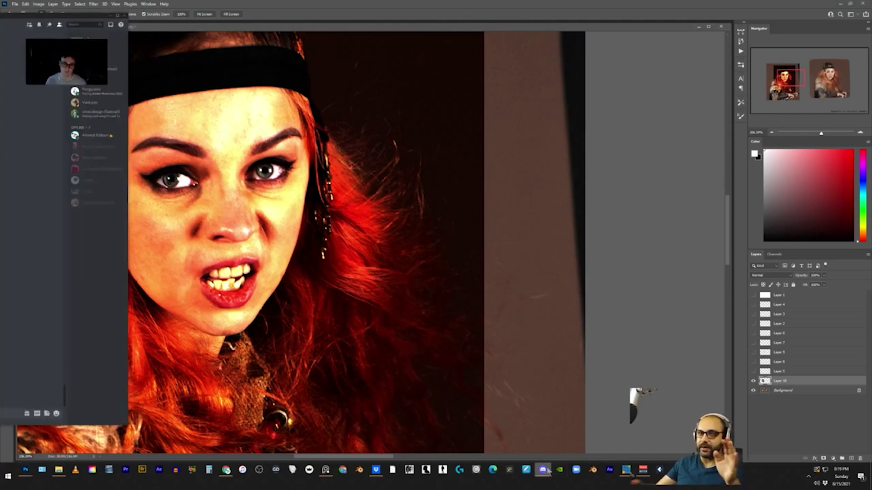
click(363, 275)
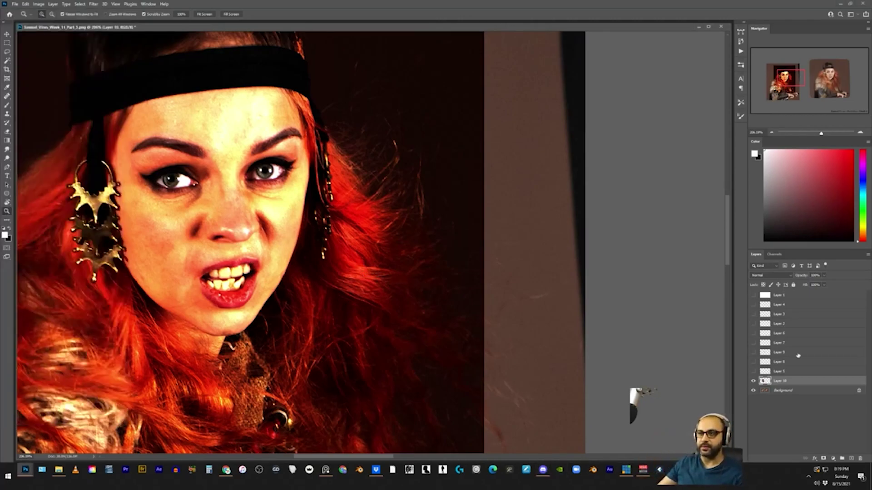
click(754, 381)
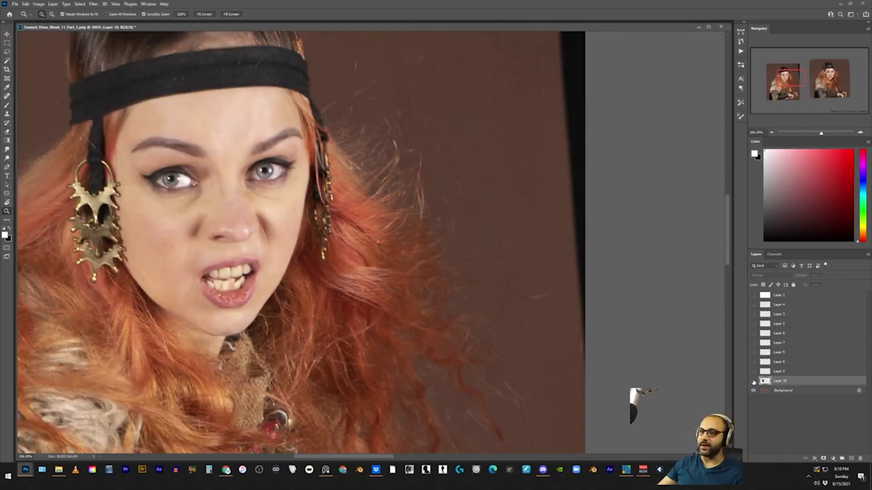
click(754, 382)
key(z)
drag(422, 267, 388, 274)
drag(606, 352, 535, 357)
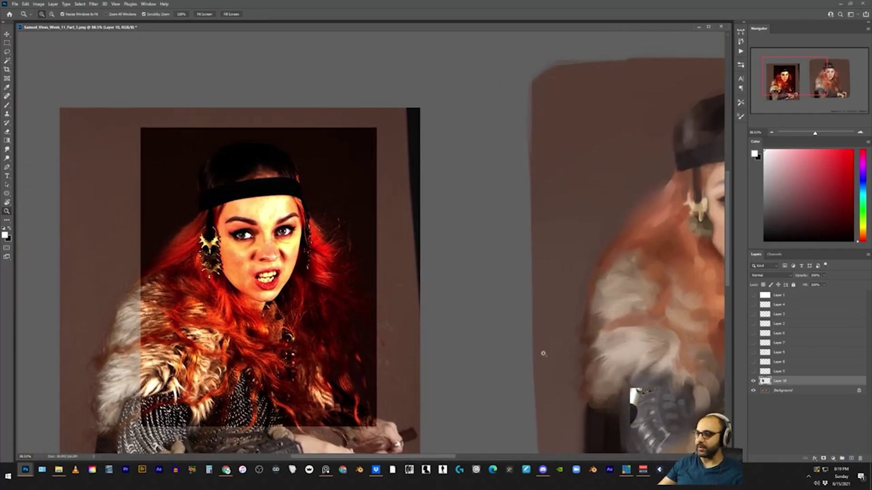
Step: Add a new layer and paint a pale yellow face-shaped oval between the reference photo and the painting
key(ctrl+alt+shift+n)
click(863, 230)
click(800, 150)
key(b)
mouse_move(472, 262)
mouse_down()
mouse_move(498, 245)
mouse_move(479, 257)
mouse_move(493, 254)
mouse_move(486, 261)
mouse_move(464, 233)
mouse_move(470, 224)
mouse_move(445, 234)
mouse_move(466, 286)
mouse_move(473, 274)
mouse_move(504, 281)
mouse_move(506, 231)
mouse_up()
Step: Paint reddish-brown shadows, a pink nose and black eye, nostril and mouth marks on the yellow face shape
click(864, 238)
click(822, 169)
key(d)
mouse_move(453, 229)
mouse_down()
mouse_move(473, 234)
mouse_move(481, 260)
mouse_move(492, 262)
mouse_move(475, 279)
mouse_move(500, 281)
mouse_up()
alt+click(487, 266)
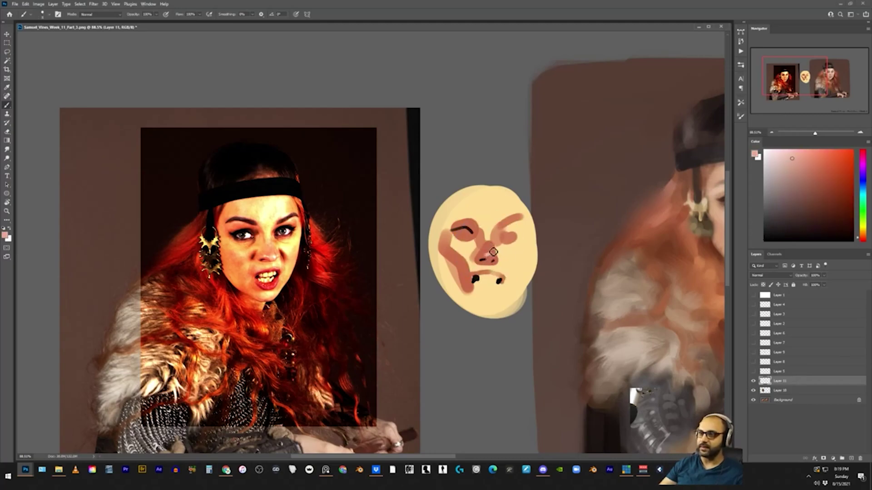
Step: Switch to the Untitled-4 portrait and compare its face closely with the face in the reference photo
key(z)
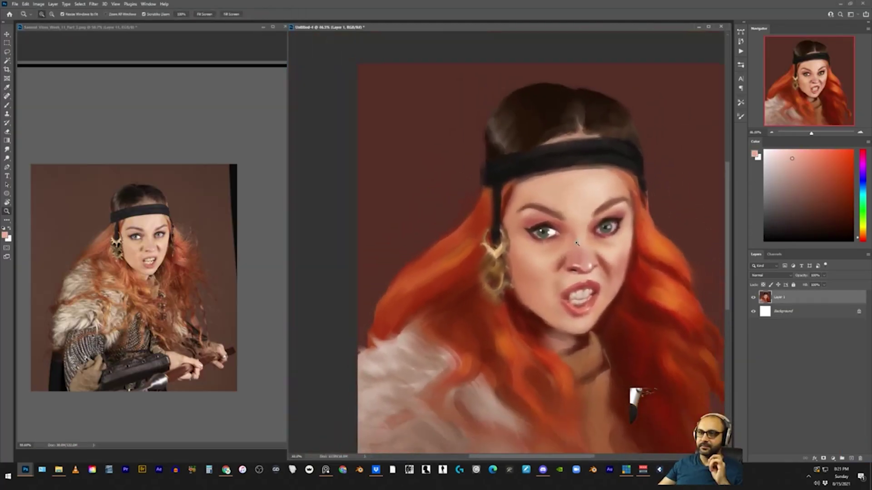
drag(577, 244, 567, 245)
mouse_move(582, 387)
mouse_down()
mouse_move(591, 391)
mouse_move(583, 390)
mouse_up()
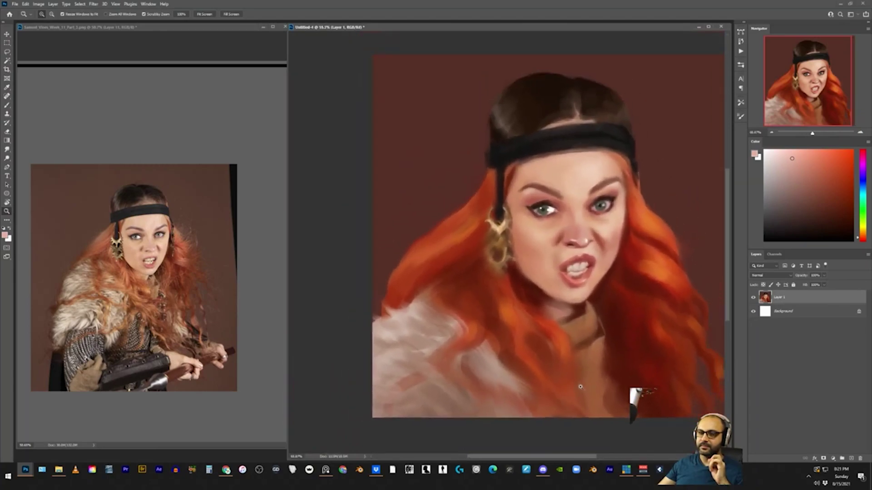
click(96, 301)
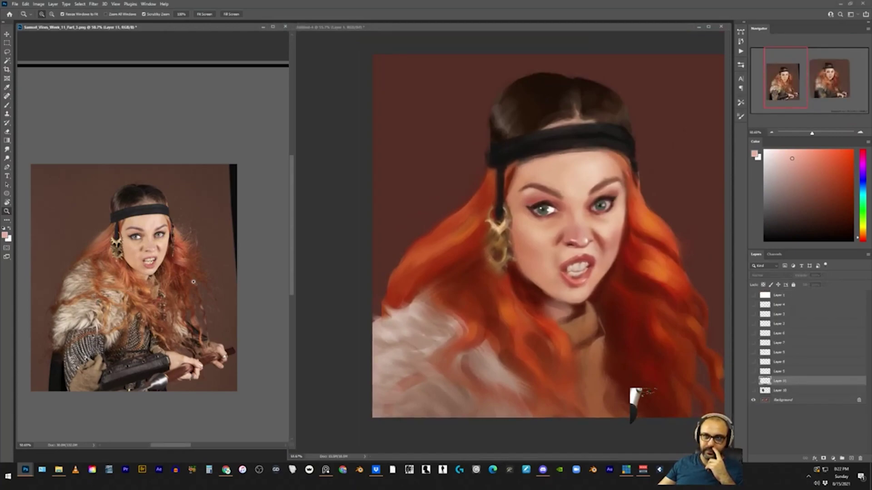
click(572, 219)
drag(572, 220, 581, 198)
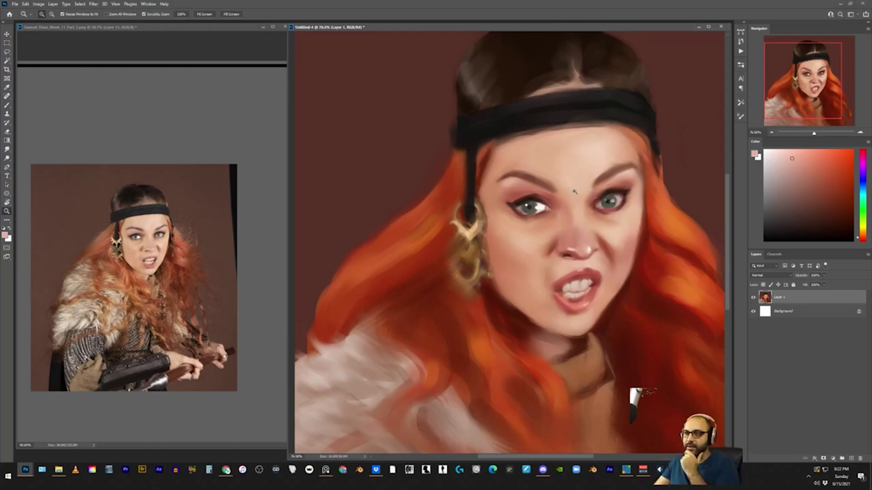
click(168, 260)
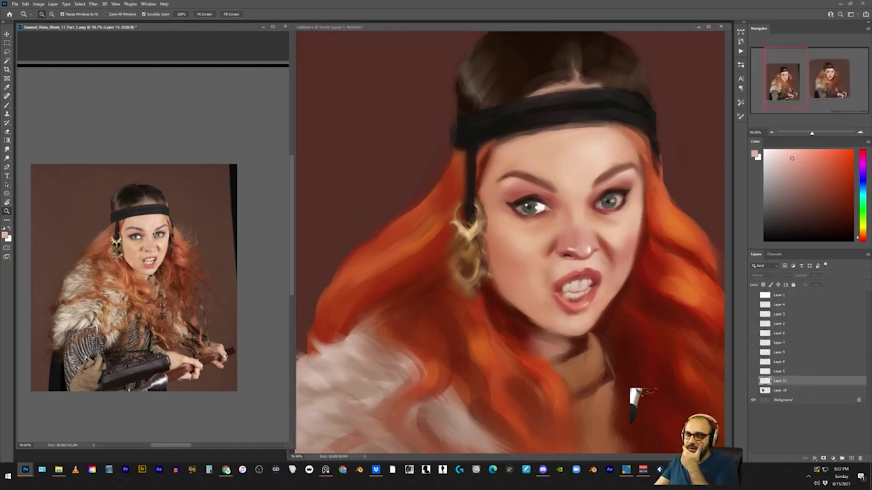
drag(158, 239, 187, 244)
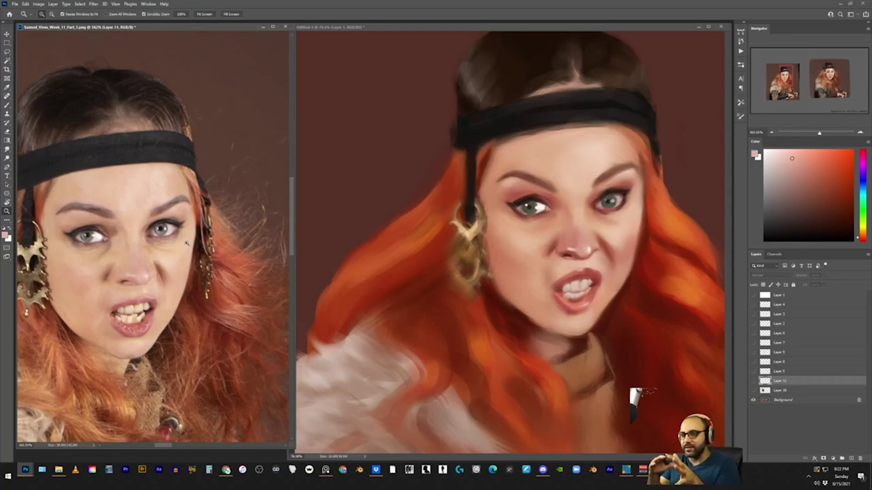
drag(601, 211, 628, 211)
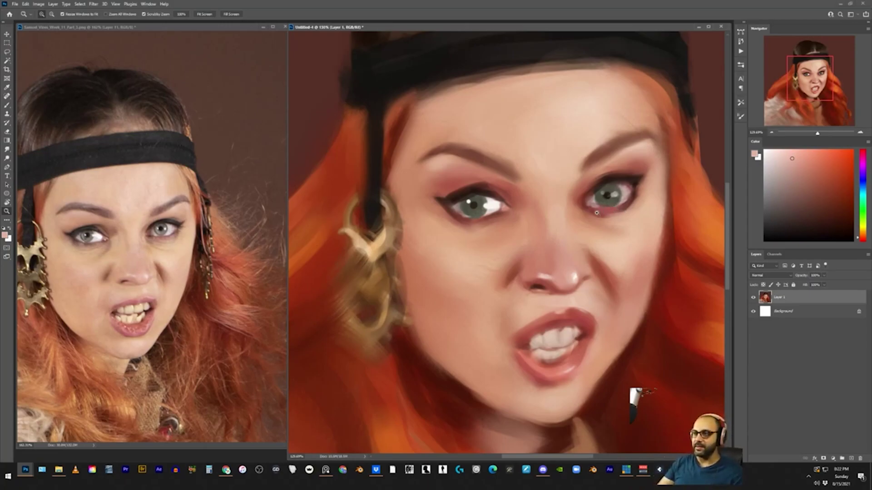
Step: Add a new layer and cover the portrait's right-hand eye with a reddish brown sampled around it, undoing the last stroke
mouse_move(635, 209)
mouse_down()
mouse_move(595, 209)
mouse_move(633, 207)
mouse_move(619, 230)
mouse_move(593, 235)
mouse_up()
key(ctrl+shift+alt+n)
key(b)
alt+click(568, 219)
alt+click(541, 202)
drag(544, 209, 574, 195)
mouse_move(553, 230)
mouse_down()
mouse_move(541, 216)
mouse_move(556, 207)
mouse_up()
key(ctrl+z)
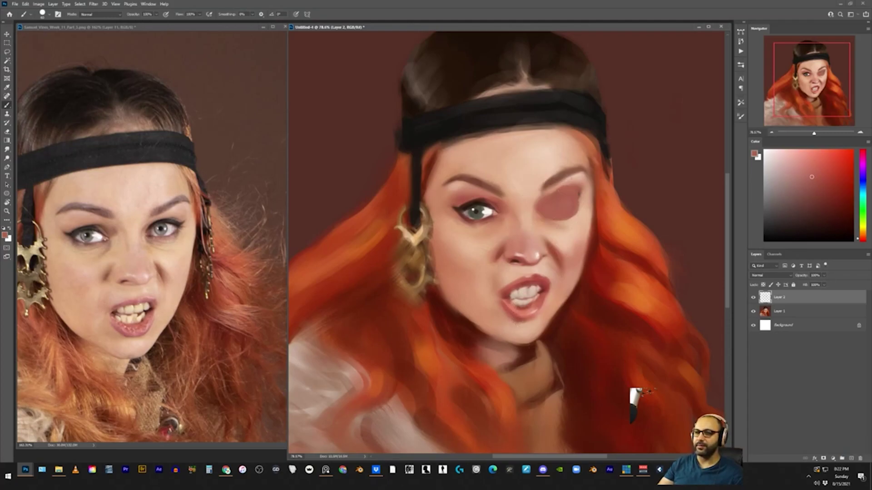
Step: Paint a dark upper lid line, a light grey eye white and a grey-green iris over the covered eye
alt+click(479, 200)
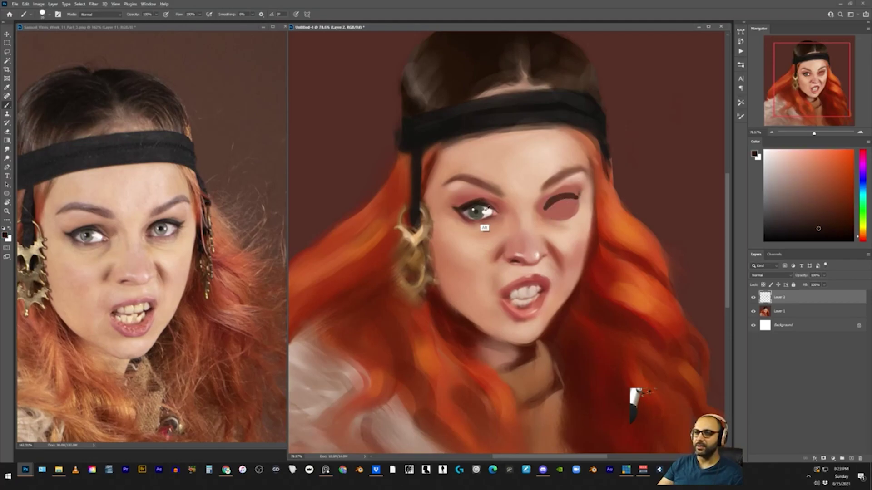
alt+click(467, 212)
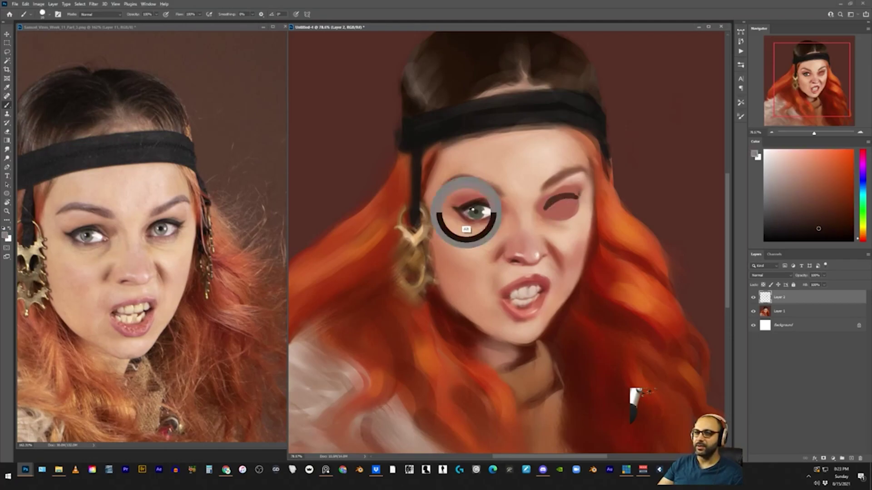
alt+click(576, 207)
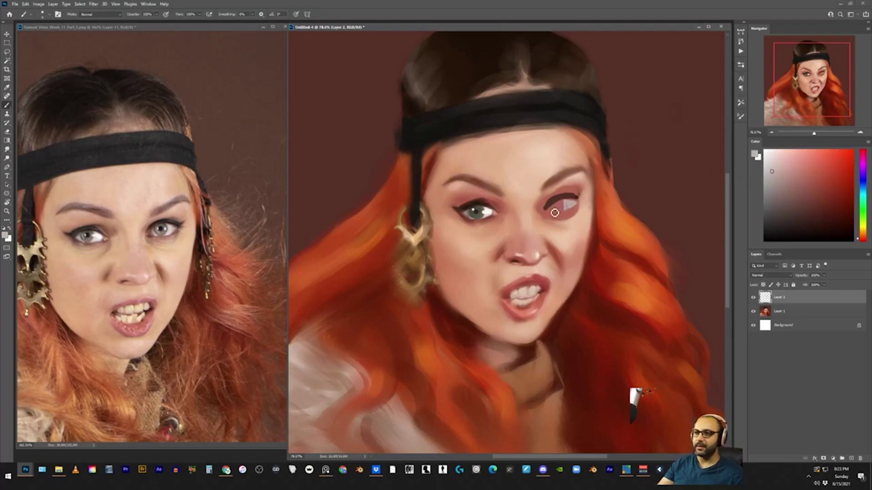
alt+click(562, 213)
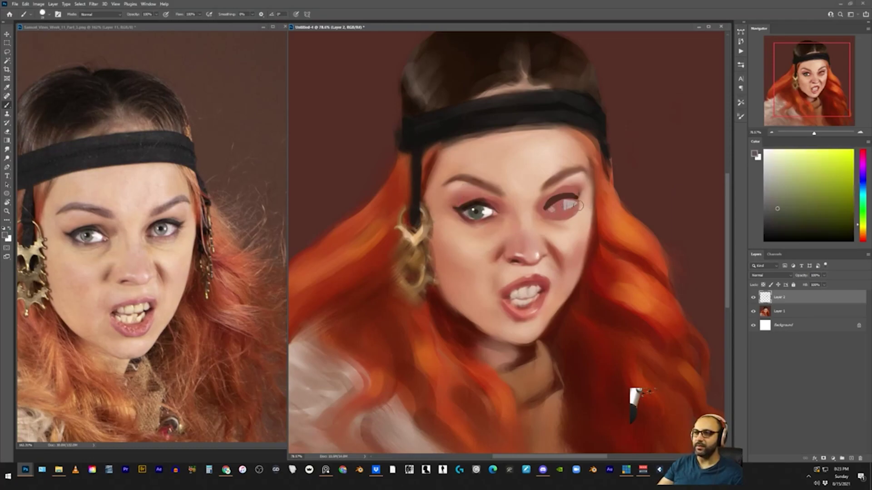
alt+click(558, 214)
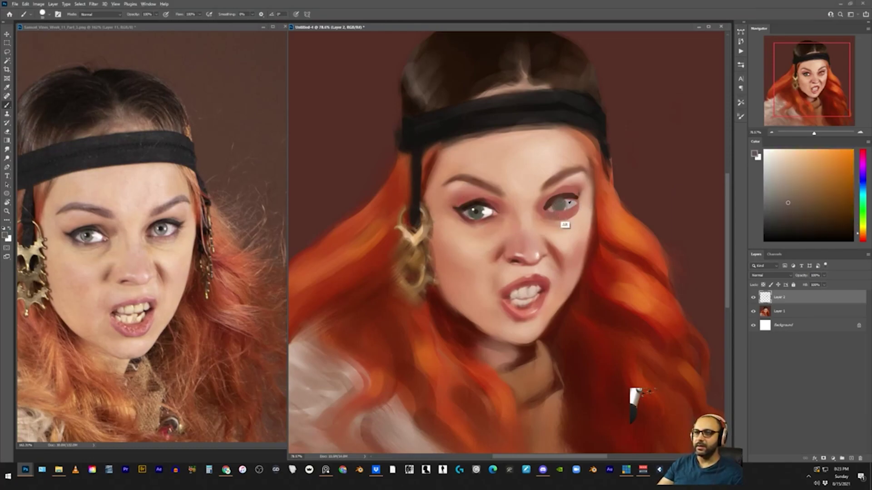
Step: Outline the inner and outer corners of the repainted eye with a sampled dark brown
alt+click(559, 200)
mouse_move(558, 217)
mouse_down()
mouse_move(590, 200)
mouse_move(632, 198)
mouse_up()
key(bracketright)
key(bracketright)
key(bracketright)
key(z)
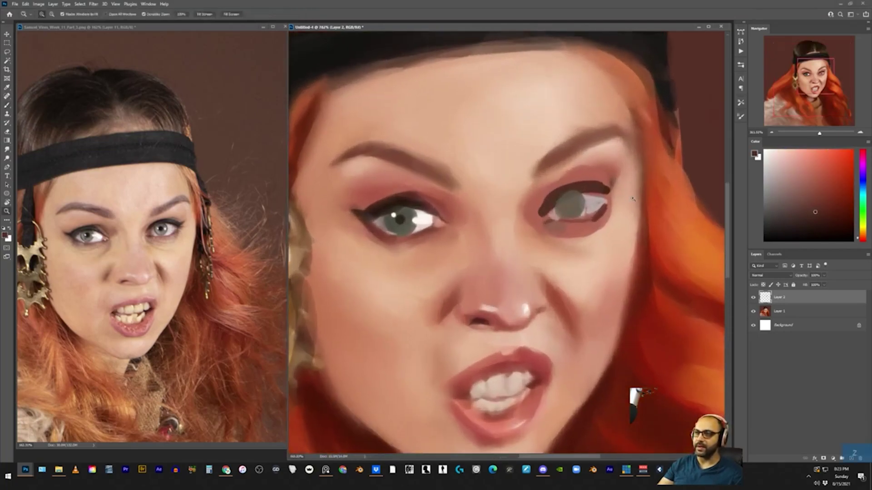
Step: Shade the eyeball and iris beneath the upper lid of the repainted eye with sampled grey-brown tones
key(b)
alt+click(566, 196)
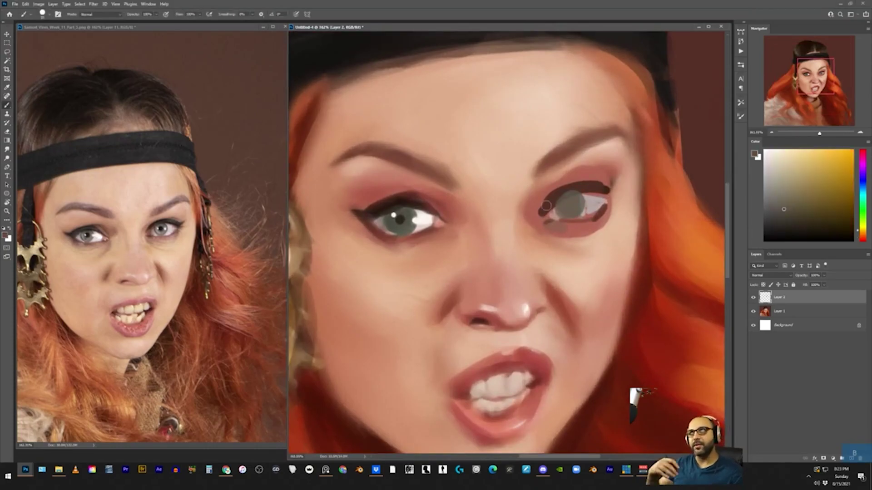
alt+click(586, 189)
mouse_move(577, 193)
mouse_down()
mouse_move(564, 197)
mouse_move(571, 187)
mouse_move(608, 184)
mouse_move(578, 235)
mouse_up()
alt+click(576, 207)
Step: Thicken the dark upper lid line out to the outer corner and refine the eye's inner corner with sampled tones
alt+click(597, 187)
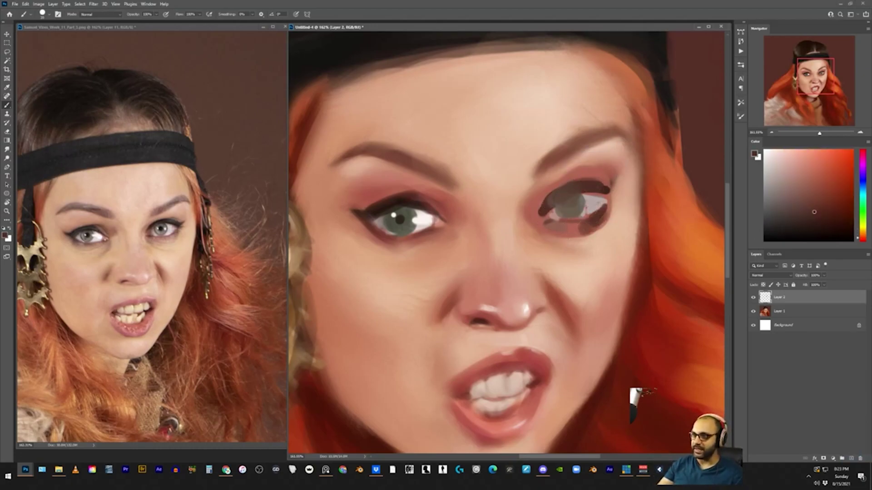
alt+click(571, 223)
alt+click(564, 196)
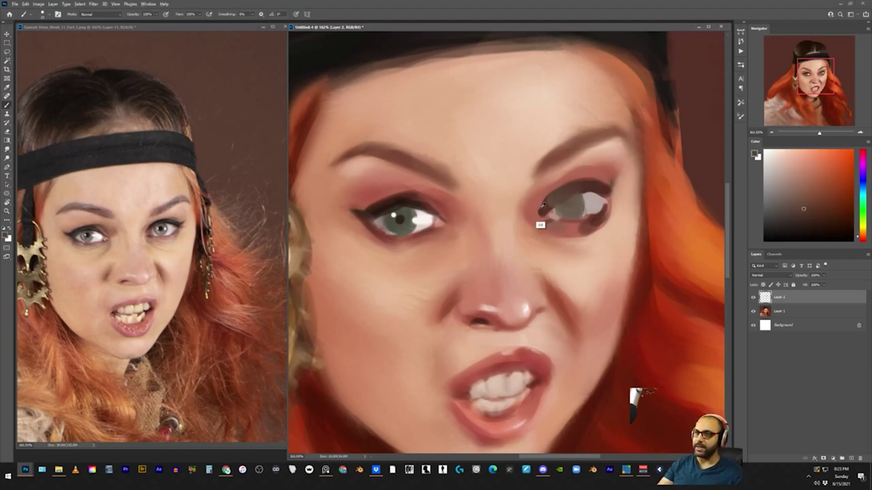
alt+click(548, 203)
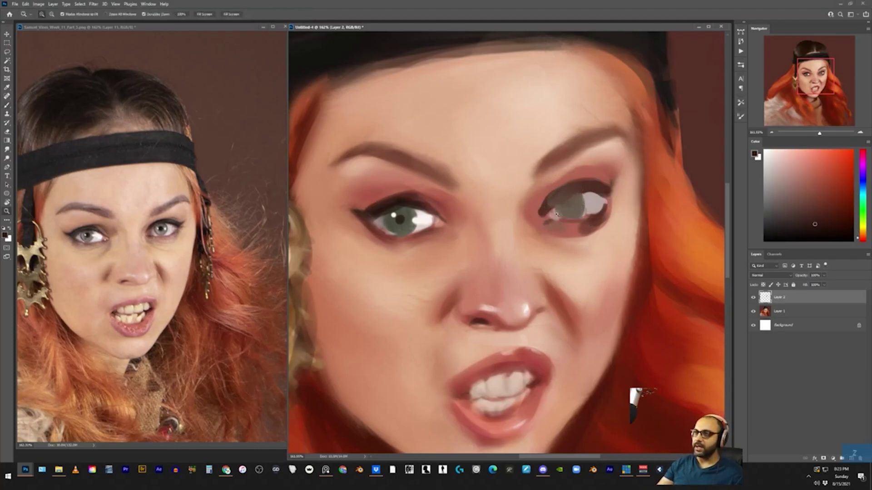
alt+click(582, 216)
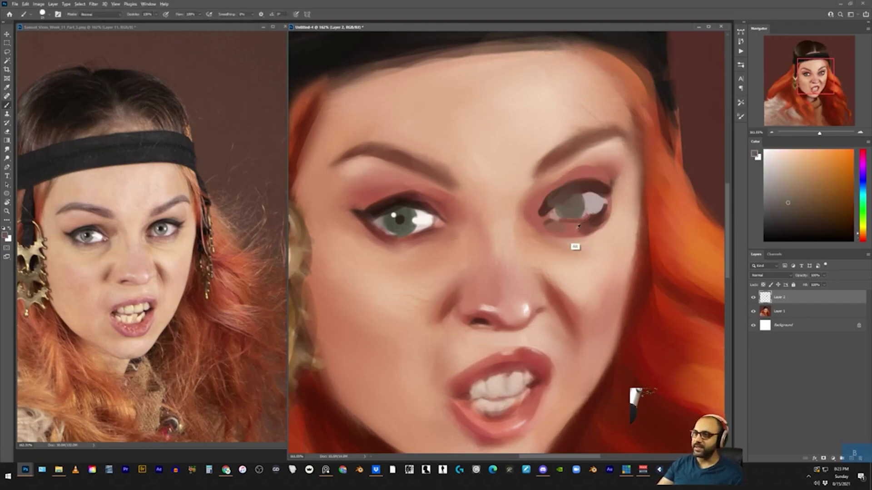
Step: Rework the lower lid, iris and eye white of the repainted eye with colors sampled from it
alt+click(579, 226)
drag(564, 224, 590, 223)
alt+click(575, 208)
alt+click(589, 209)
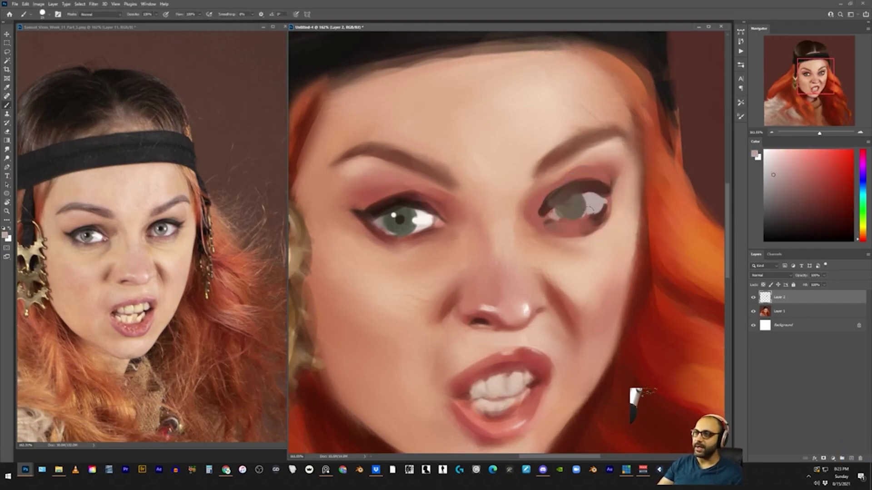
alt+click(586, 206)
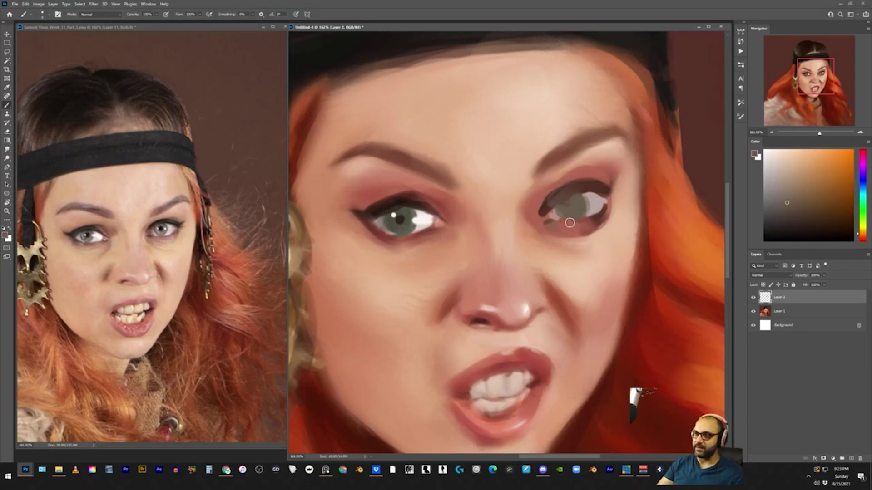
Step: Darken the iris and smooth the dark brown lower lid of the repainted eye with sampled tones
alt+click(582, 186)
mouse_move(566, 223)
mouse_down()
mouse_move(588, 223)
mouse_move(542, 221)
mouse_up()
alt+click(579, 222)
alt+click(585, 222)
alt+click(576, 219)
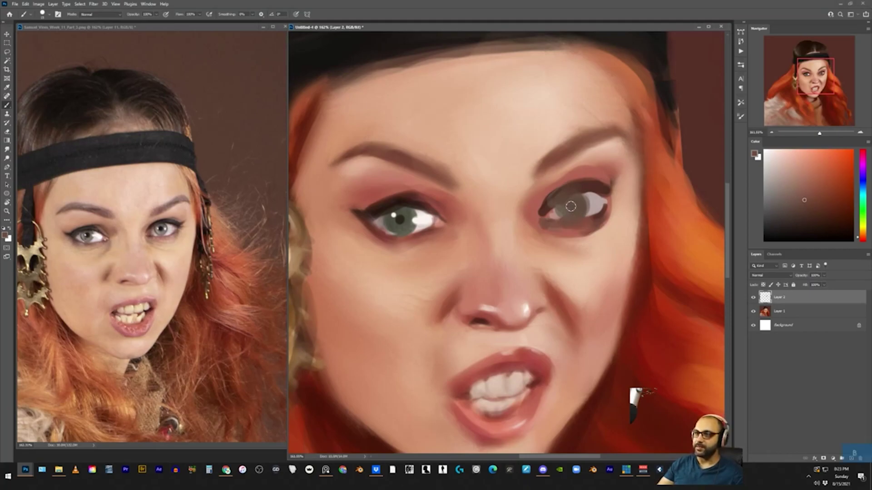
Step: Paint a black pupil and white highlights in the repainted eye and check it against the whole portrait
key(d)
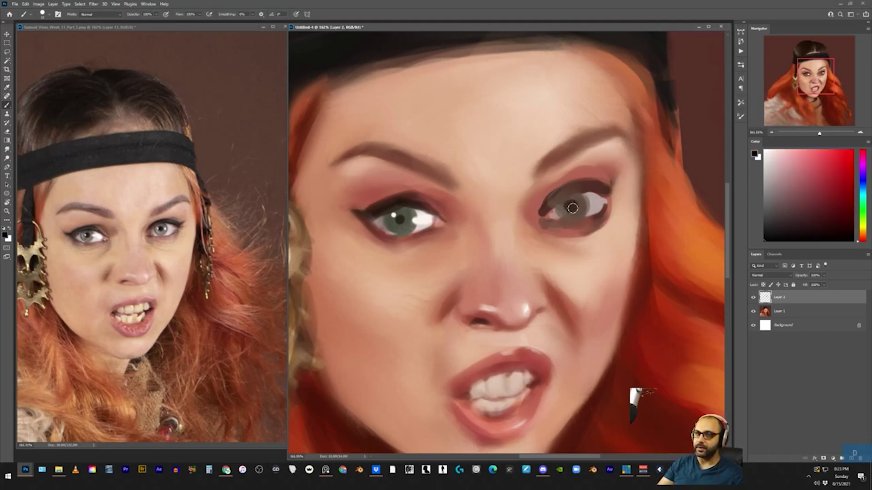
key(x)
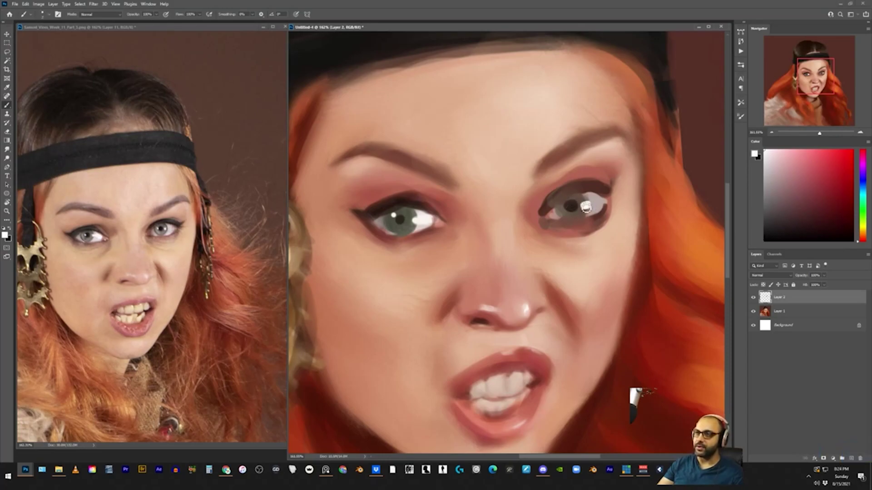
key(z)
drag(603, 199, 574, 202)
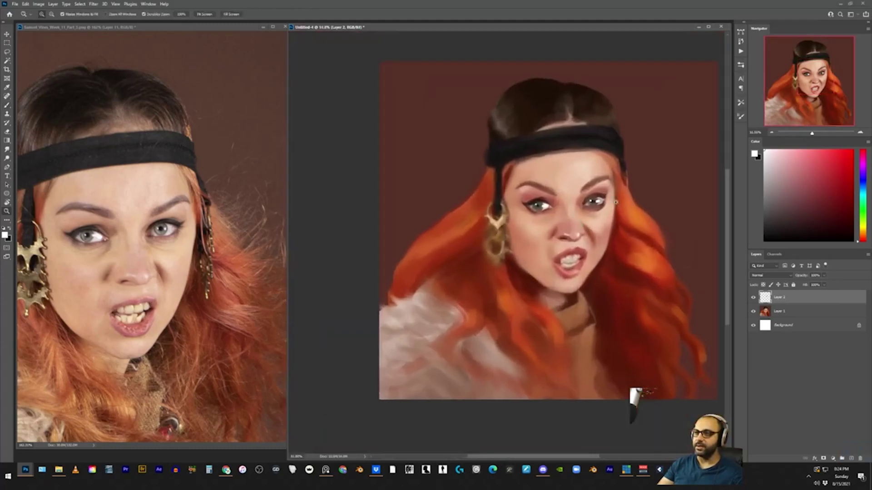
click(590, 191)
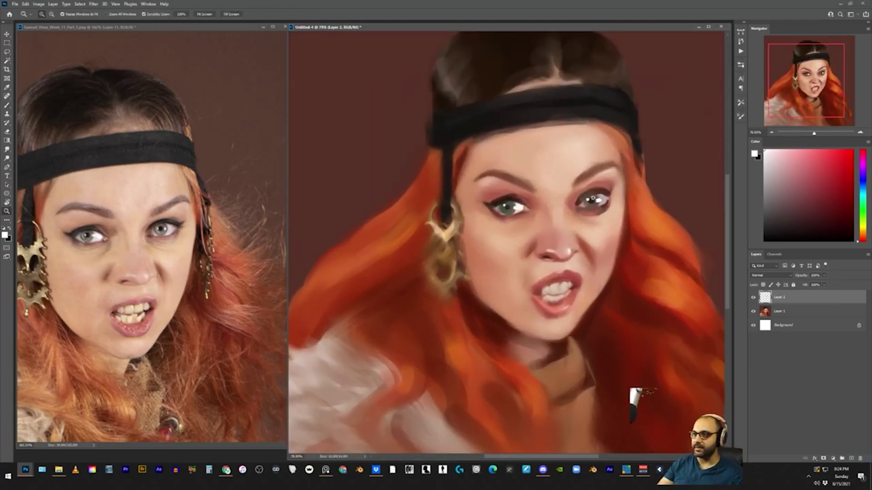
Step: Add a black eyeliner wing at the repainted eye's outer corner and brighten the eye white with light highlights
key(b)
key(x)
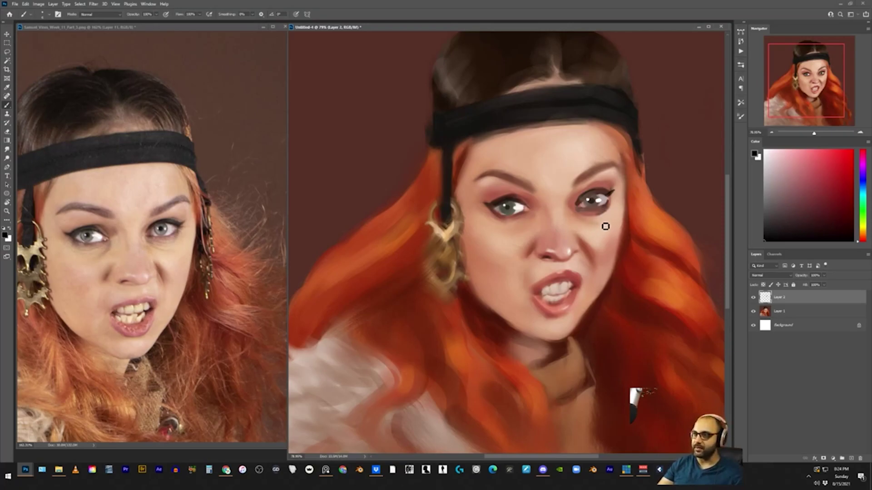
mouse_move(589, 210)
mouse_down()
mouse_move(665, 199)
mouse_move(591, 205)
mouse_up()
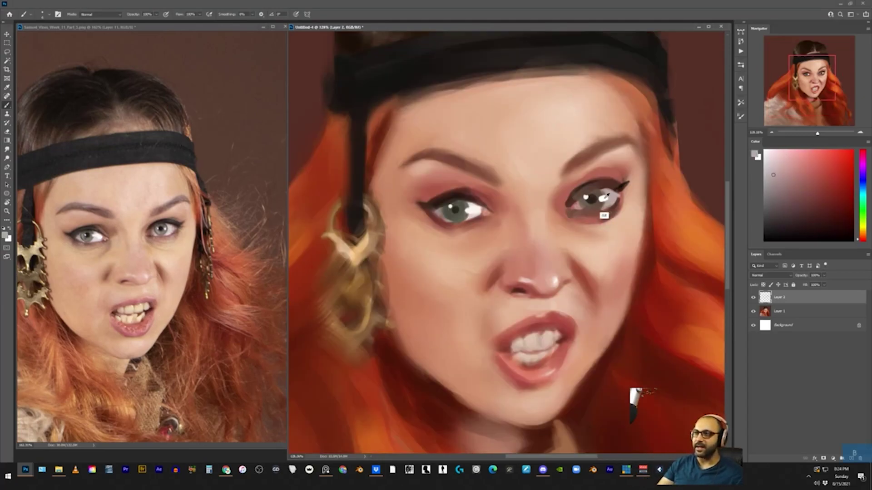
alt+click(603, 199)
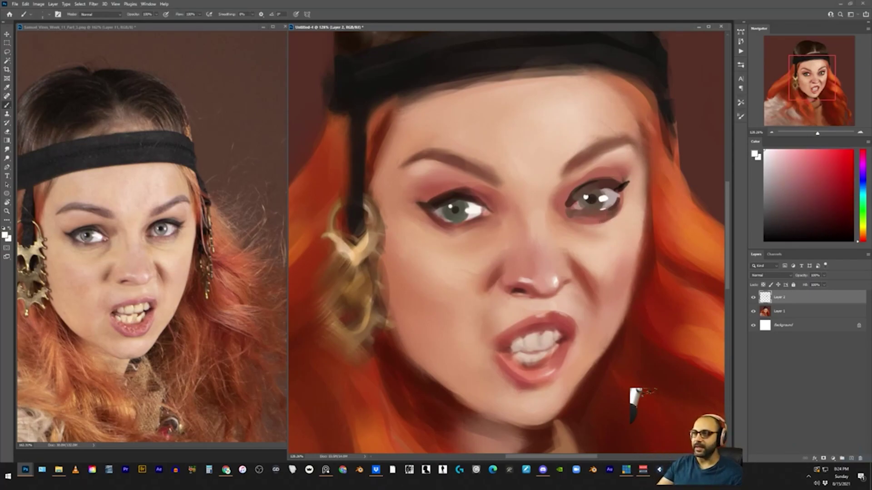
Step: Sample a dark tone from the eye and paint a thick rounded ring on the background beside the head
alt+click(591, 196)
mouse_move(577, 203)
mouse_down()
mouse_move(600, 187)
mouse_move(615, 190)
mouse_move(598, 219)
mouse_move(520, 245)
mouse_up()
key(z)
key(b)
drag(476, 196, 467, 182)
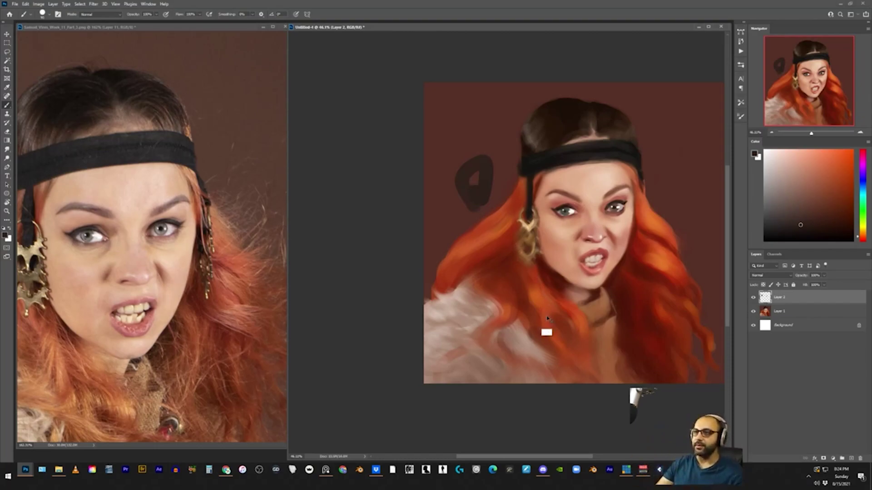
Step: Undo the dark ring beside the head and select the reference photo's Background layer
key(ctrl+z)
drag(182, 352, 321, 249)
key(ctrl)
key(ctrl+r)
key(ctrl+z)
click(10, 44)
drag(156, 145, 113, 154)
key(v)
ctrl+click(78, 135)
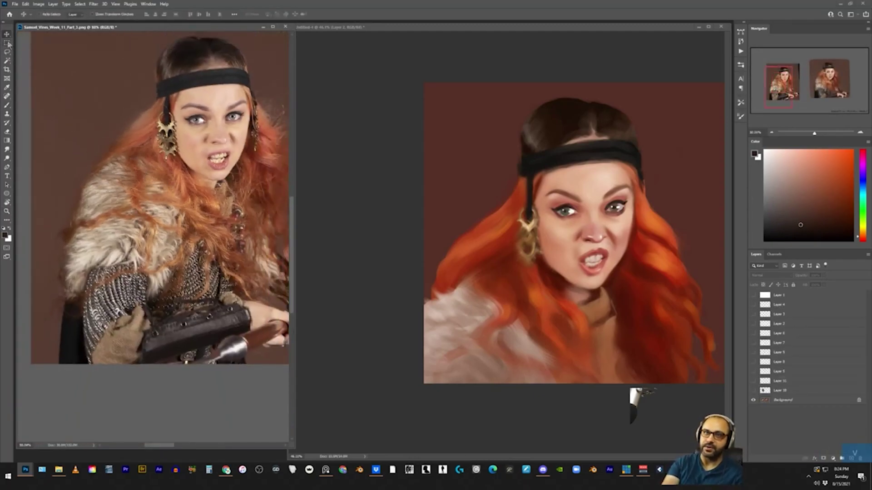
Step: Copy the fur shoulder from the reference photo into a new document, rotate it 90° clockwise and crop it to the fur
key(m)
drag(57, 120, 208, 291)
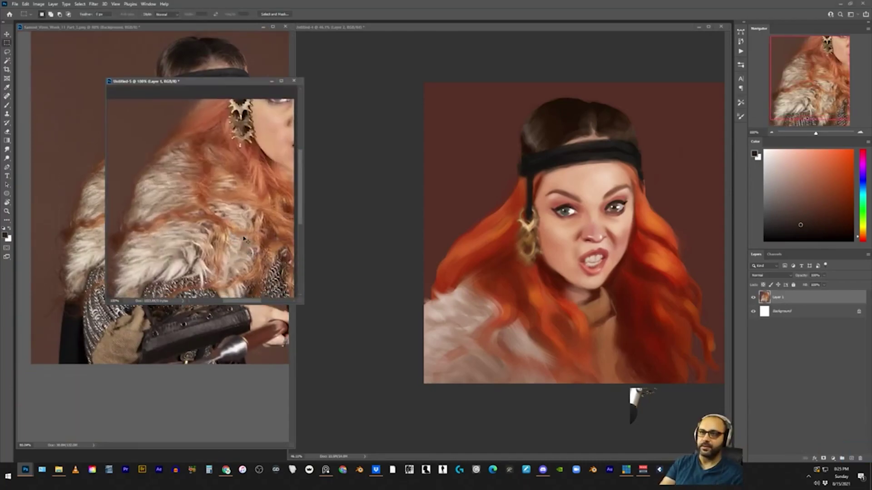
key(ctrl+shift+r)
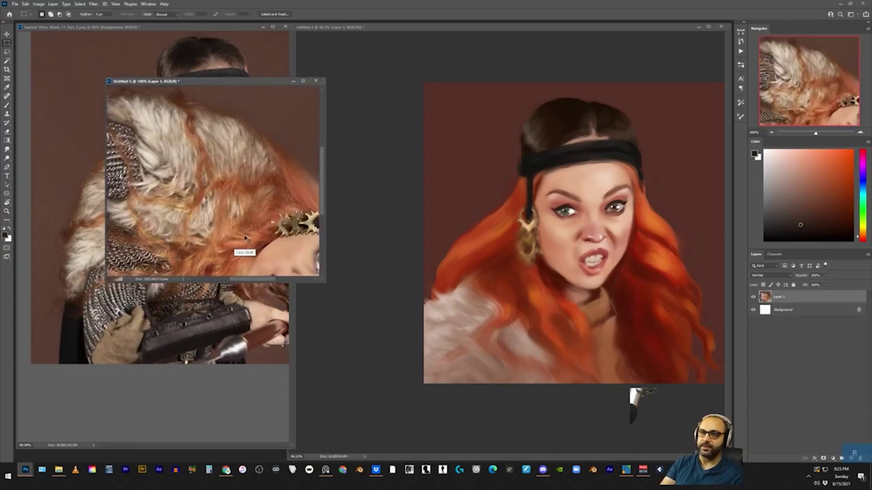
key(c)
drag(216, 275, 217, 250)
key(Return)
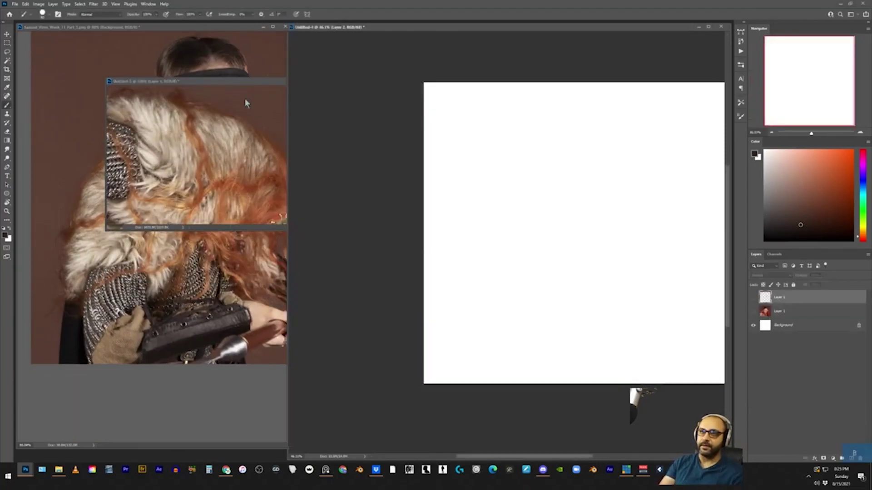
Step: Place the fur crop's window over the reference photo and enlarge it to show the whole crop
click(255, 84)
drag(255, 88, 182, 74)
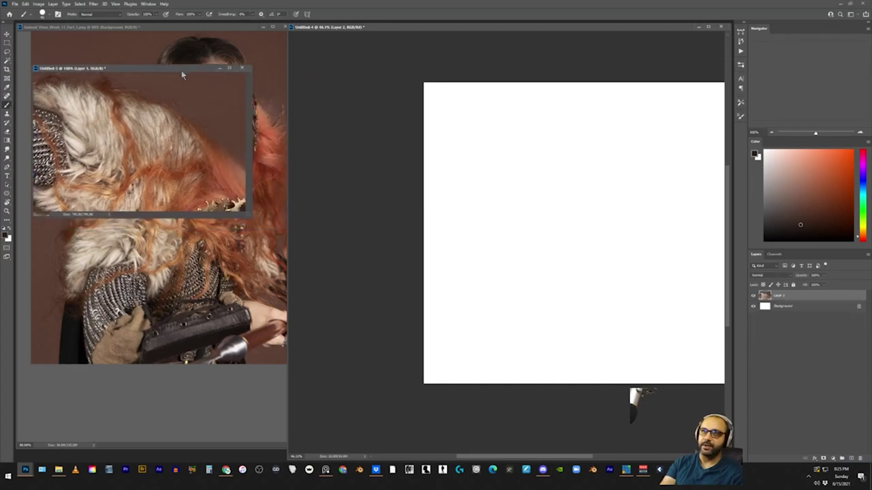
drag(251, 216, 333, 361)
key(z)
mouse_move(160, 214)
mouse_down()
mouse_move(191, 213)
mouse_move(165, 210)
mouse_up()
Step: Draw a thin black zigzag across the fur crop on a new layer, and delete that layer
key(ctrl+shift+alt+n)
key(b)
mouse_move(179, 254)
mouse_down()
mouse_move(162, 179)
mouse_move(98, 241)
mouse_up()
key(ctrl+z)
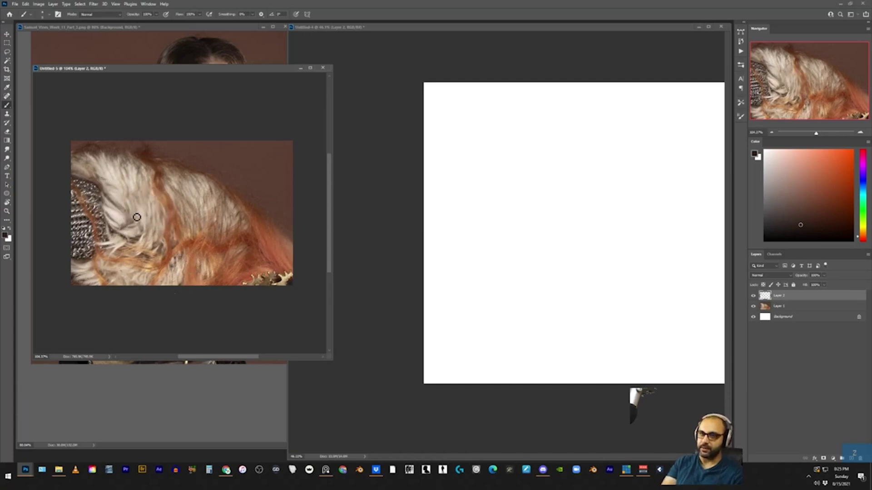
mouse_move(121, 196)
mouse_down()
mouse_move(144, 221)
mouse_move(166, 208)
mouse_up()
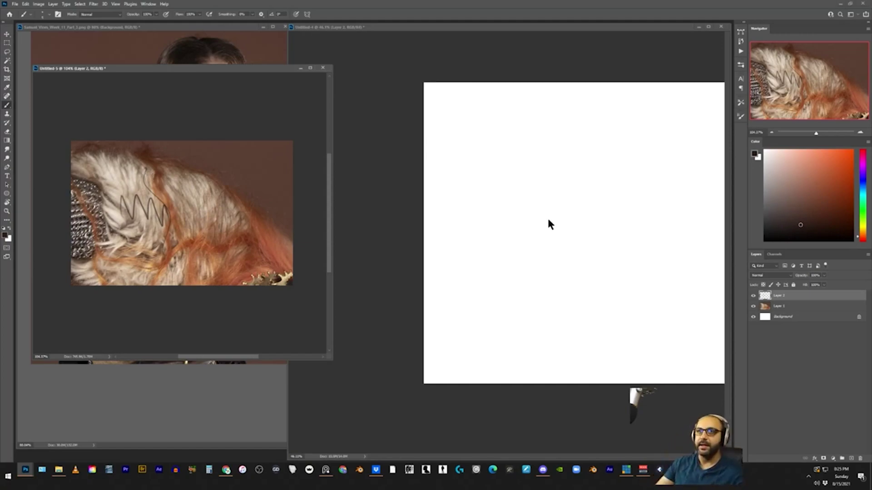
key(Delete)
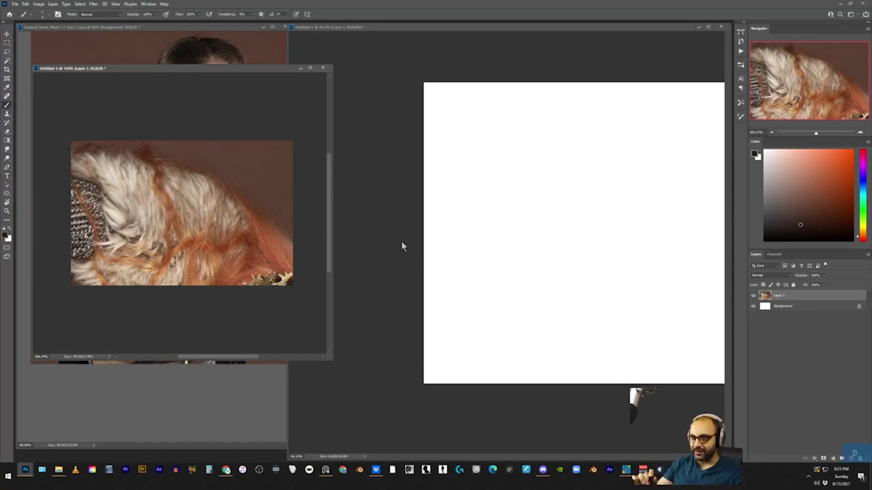
Step: Fill a new layer in the painting document with the dark brown background tone using the Gradient tool
key(z)
key(g)
click(542, 227)
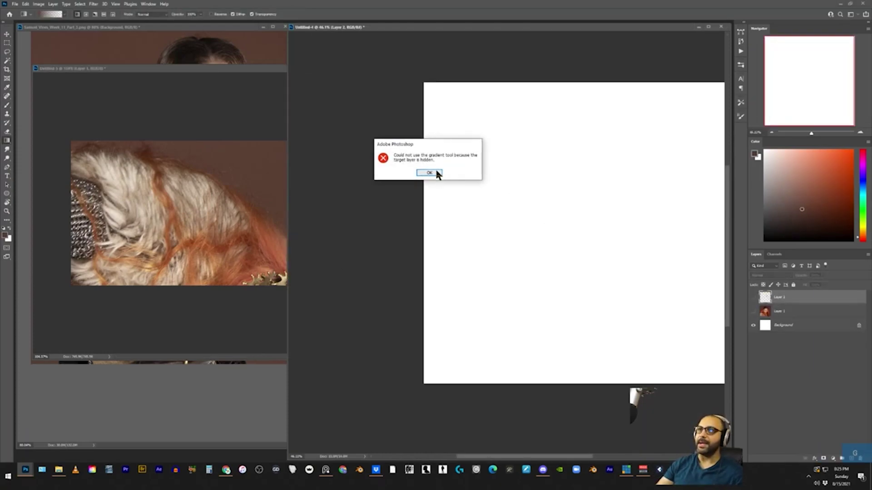
click(436, 173)
key(ctrl+alt+shift+n)
drag(550, 198, 579, 161)
drag(536, 229, 497, 280)
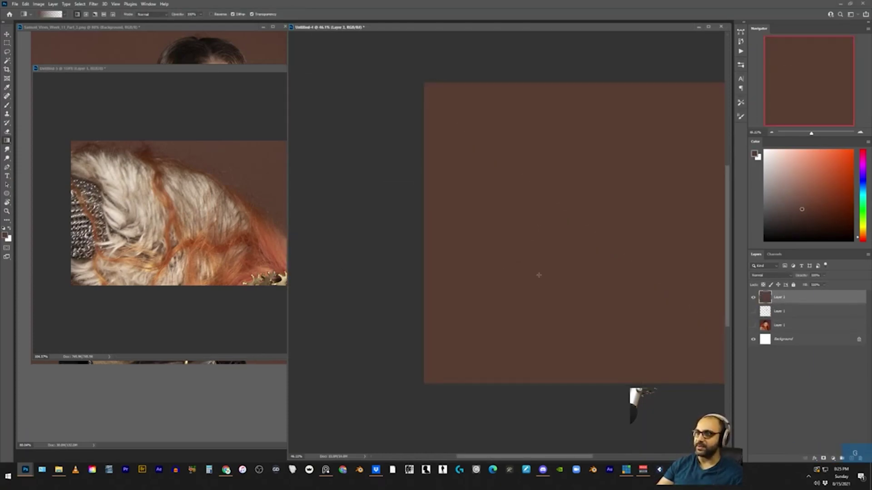
drag(552, 276, 521, 267)
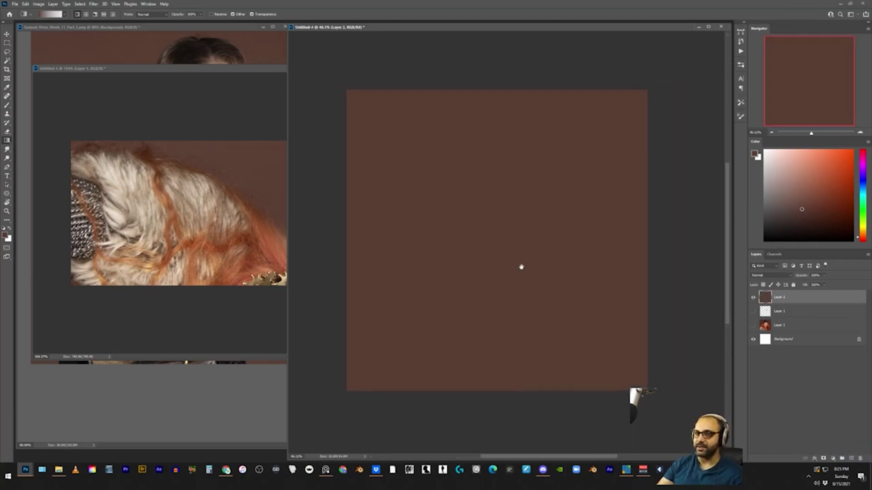
Step: Block in a large grey-beige fur mass with a big hard round brush on a new layer over the brown background
key(z)
click(190, 232)
click(190, 232)
drag(232, 185, 179, 182)
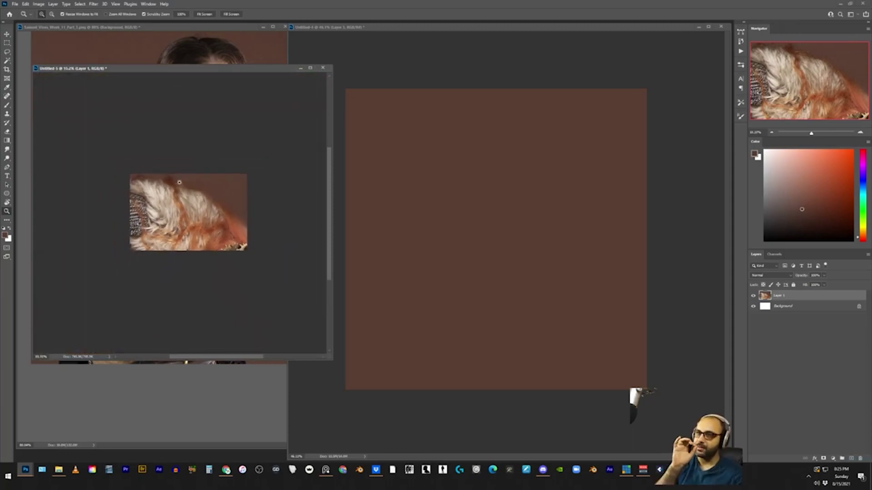
drag(549, 30, 553, 32)
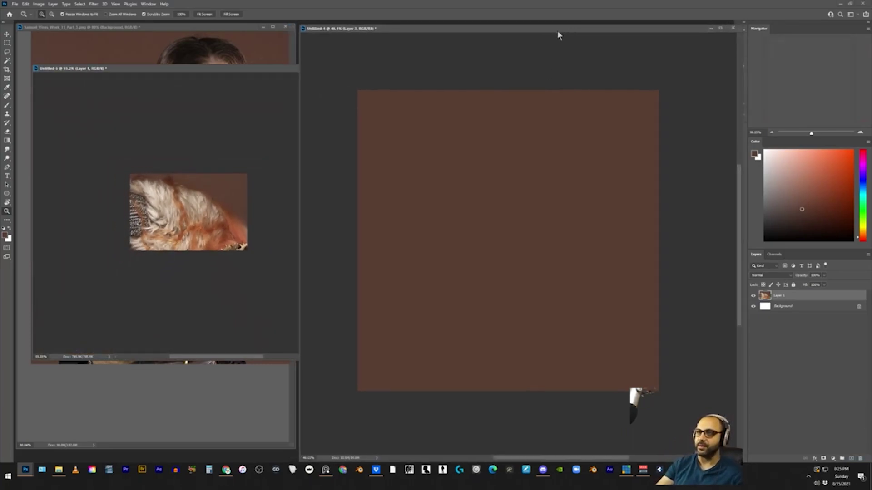
key(b)
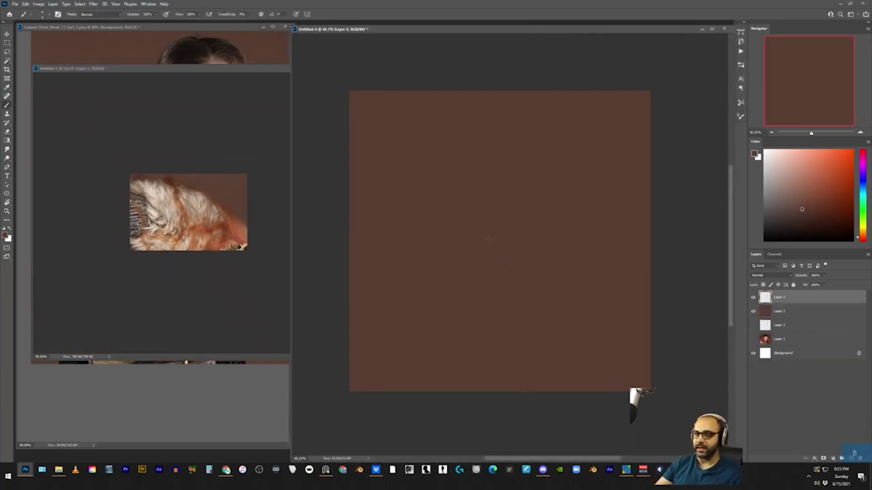
click(767, 175)
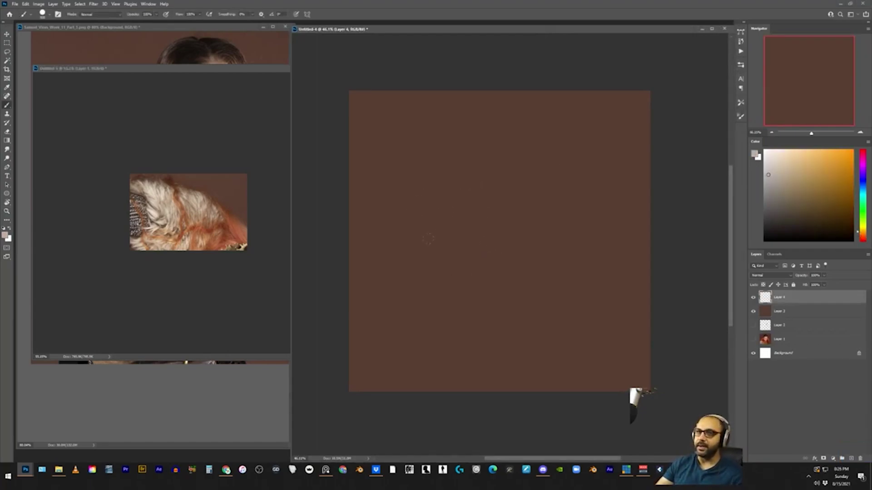
mouse_move(446, 277)
mouse_down()
mouse_move(386, 198)
mouse_move(524, 195)
mouse_move(486, 271)
mouse_move(494, 311)
mouse_up()
mouse_move(561, 204)
mouse_down()
mouse_move(545, 184)
mouse_move(466, 294)
mouse_up()
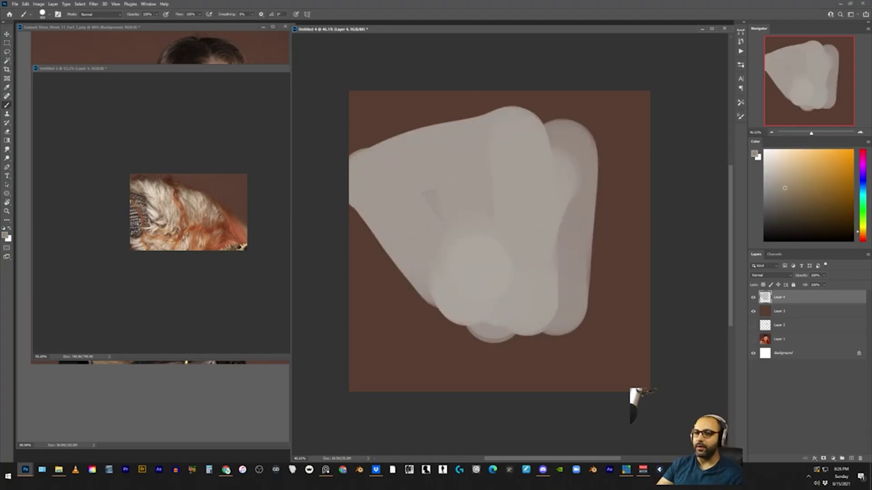
mouse_move(399, 193)
mouse_down()
mouse_move(470, 168)
mouse_move(542, 172)
mouse_up()
mouse_move(573, 205)
mouse_down()
mouse_move(476, 311)
mouse_move(579, 214)
mouse_move(589, 176)
mouse_move(499, 314)
mouse_move(452, 296)
mouse_up()
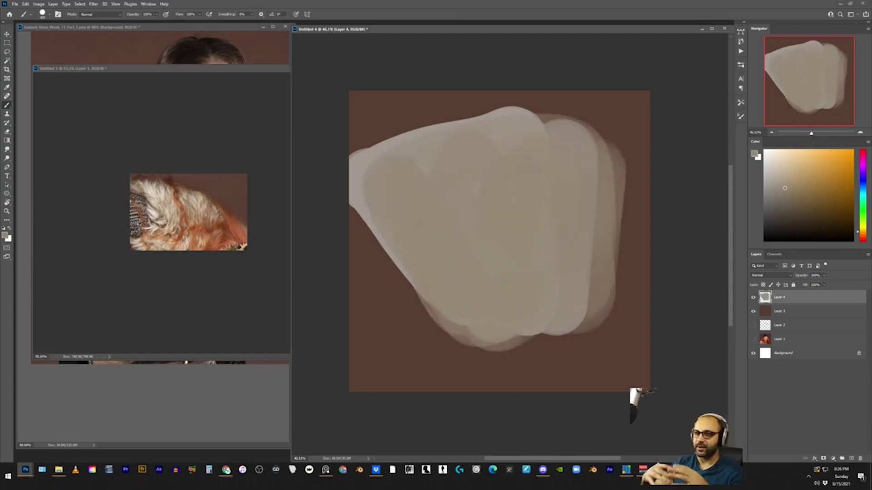
Step: Switch to a textured bristle brush and paint darker strokes on the lower part of the fur mass
right_click(636, 393)
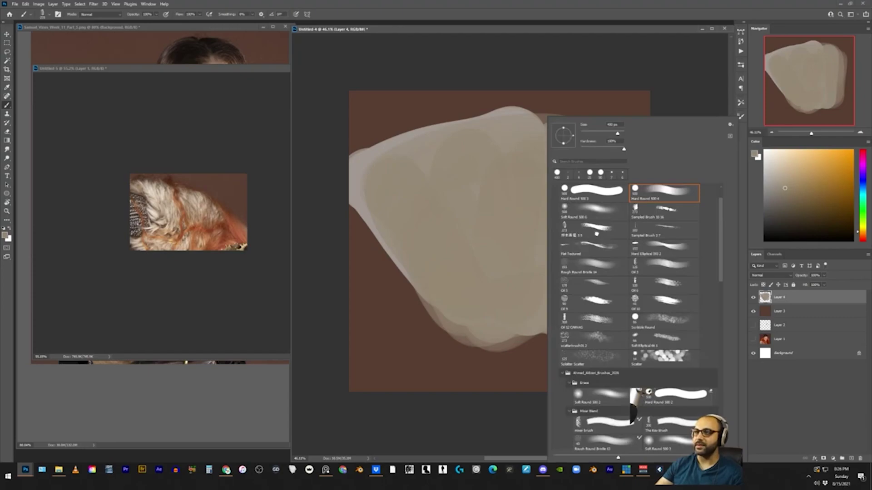
double_click(596, 234)
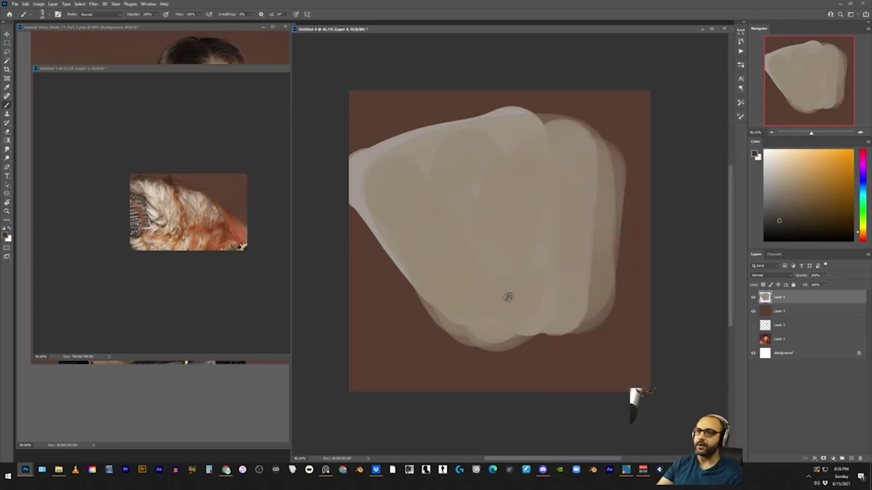
drag(505, 279, 506, 295)
key(z)
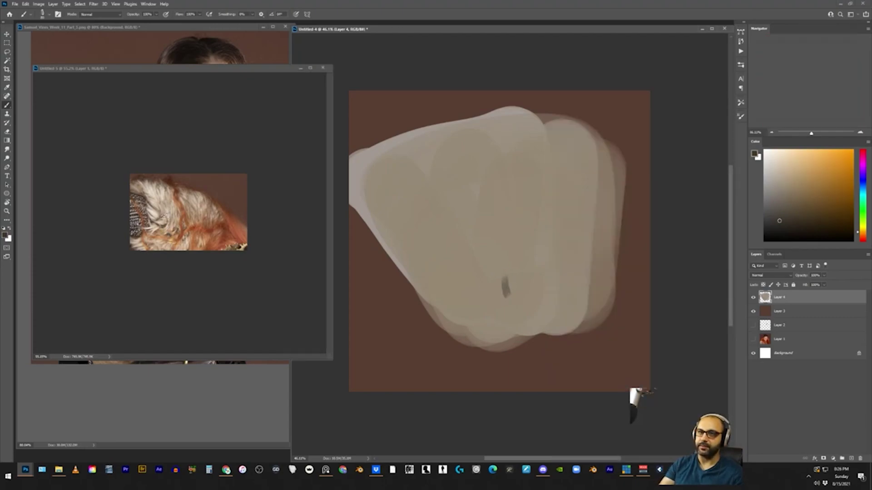
click(182, 239)
drag(183, 238, 179, 240)
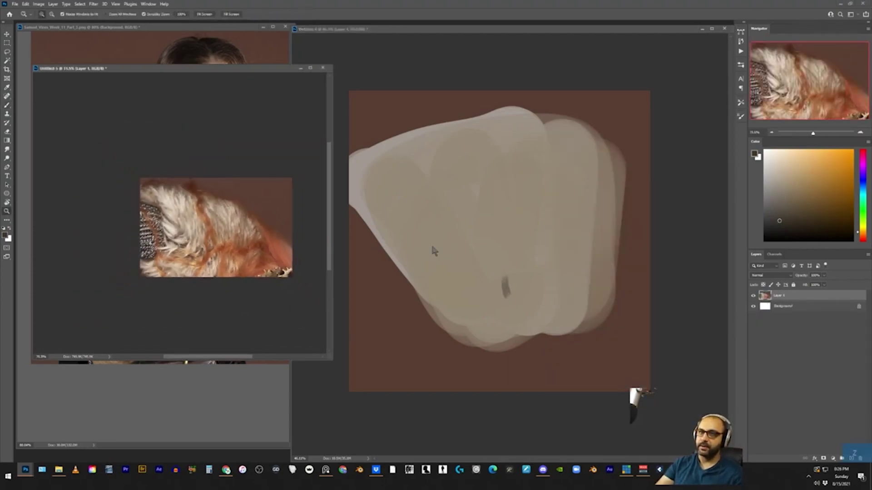
click(519, 290)
drag(502, 264, 490, 272)
key(b)
alt+click(465, 243)
mouse_move(471, 241)
mouse_down()
mouse_move(474, 256)
mouse_move(489, 226)
mouse_move(469, 213)
mouse_move(498, 223)
mouse_move(506, 250)
mouse_move(466, 278)
mouse_move(441, 246)
mouse_up()
Step: Enlarge the brush and add soft grey-brown shadow strokes along both sides of the fur mass
key(bracketright)
key(bracketright)
key(bracketright)
key(bracketright)
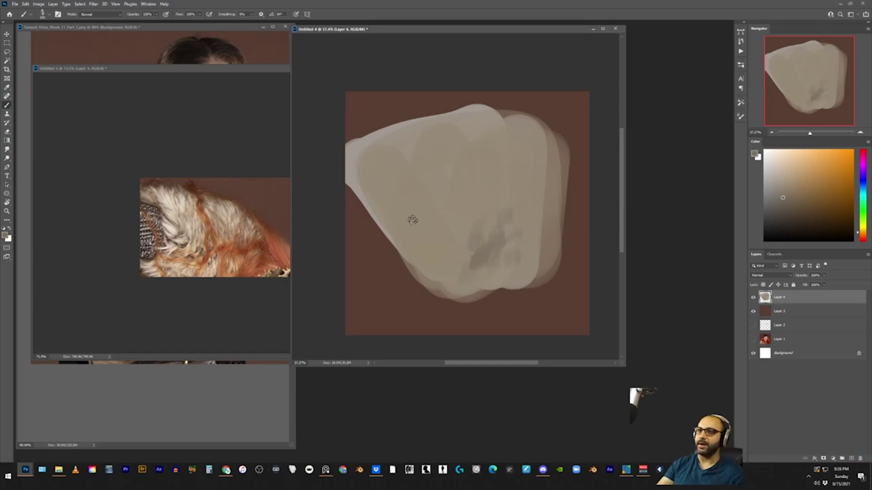
mouse_move(409, 217)
mouse_down()
mouse_move(391, 203)
mouse_move(413, 236)
mouse_move(425, 218)
mouse_move(428, 253)
mouse_up()
key(z)
mouse_move(526, 209)
mouse_down()
mouse_move(499, 216)
mouse_move(523, 188)
mouse_up()
scroll(499, 215, up, 4)
key(b)
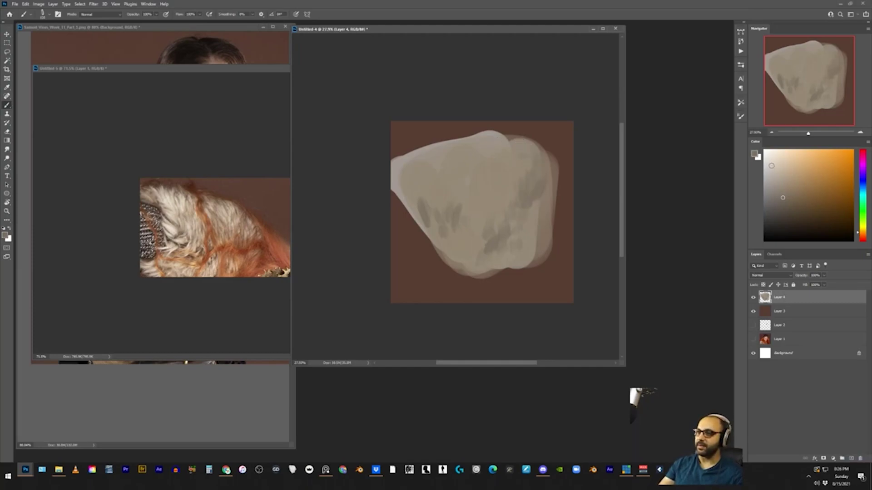
Step: Pick a pale warm grey and arrange the fur crop and the resized painting window side by side
click(769, 162)
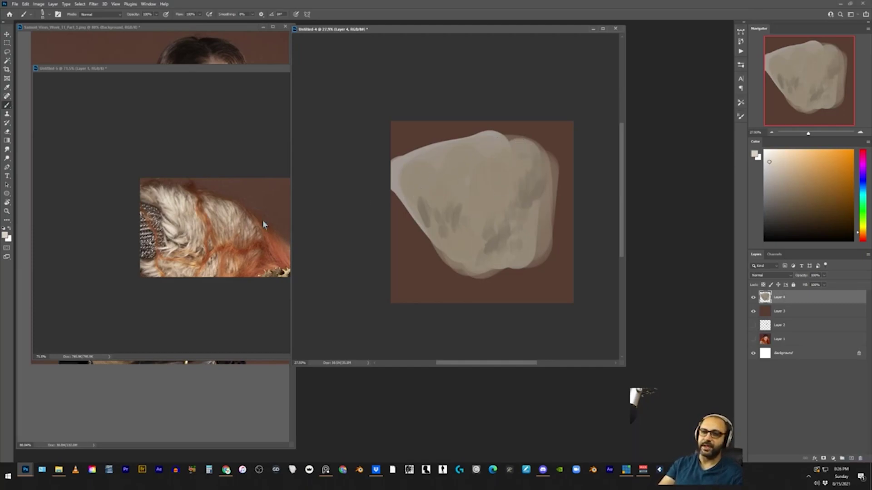
key(z)
click(186, 236)
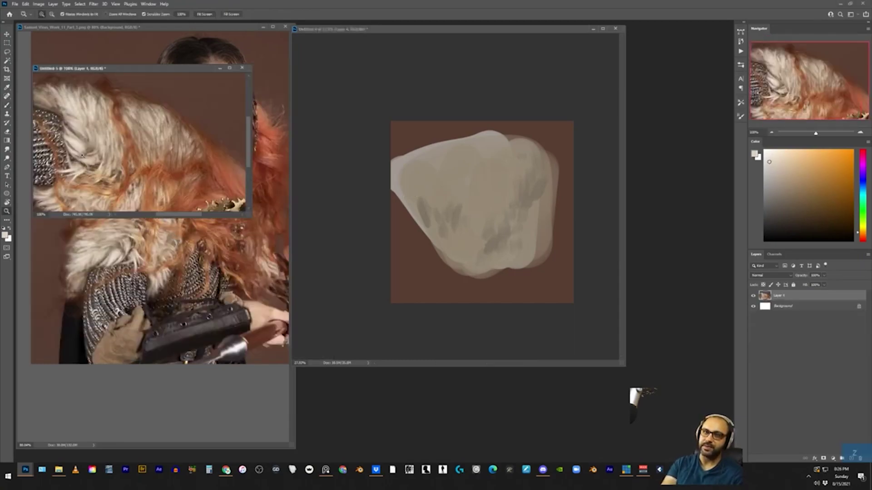
mouse_move(82, 156)
mouse_down()
mouse_move(113, 223)
mouse_move(133, 208)
mouse_move(84, 179)
mouse_move(151, 242)
mouse_move(93, 212)
mouse_move(138, 256)
mouse_up()
key(b)
key(ctrl+z)
key(ctrl+z)
key(z)
drag(213, 200, 129, 199)
click(544, 190)
key(b)
drag(426, 31, 540, 87)
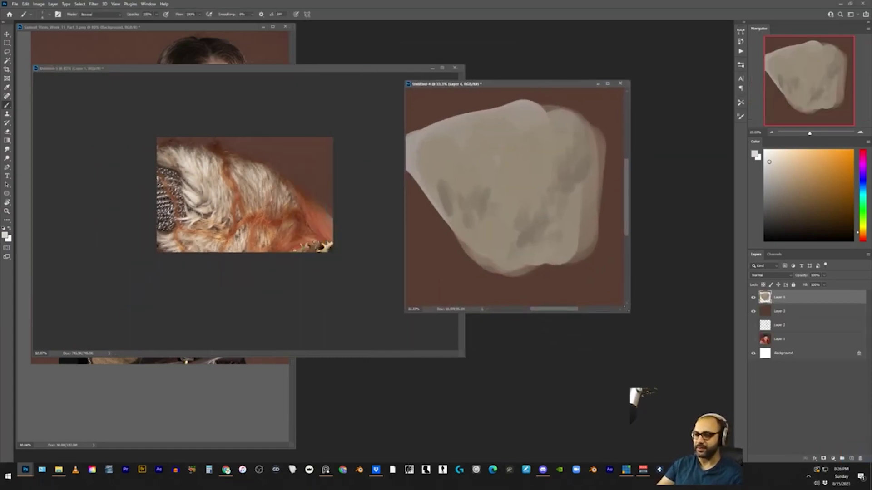
drag(629, 312, 663, 365)
Step: Paint pale cream fur clumps across the middle of the fur mass on a new layer
key(ctrl+shift+alt+n)
key(b)
mouse_move(480, 219)
mouse_down()
mouse_move(476, 188)
mouse_move(481, 206)
mouse_move(496, 197)
mouse_up()
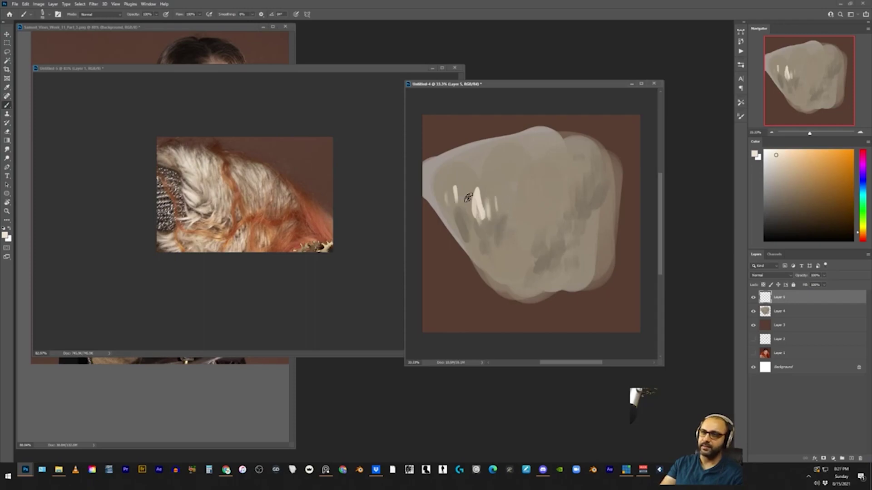
mouse_move(505, 164)
mouse_down()
mouse_move(518, 195)
mouse_move(501, 180)
mouse_move(517, 203)
mouse_move(534, 196)
mouse_move(547, 208)
mouse_move(563, 203)
mouse_up()
drag(565, 193, 569, 202)
Step: Mark the light fur clumps on the reference crop with short pale strokes, and undo them
click(198, 181)
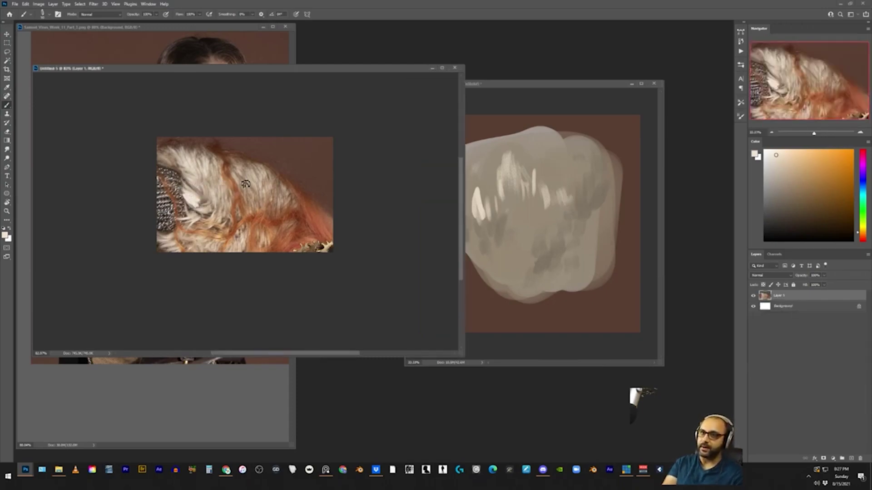
mouse_move(260, 192)
mouse_down()
mouse_move(270, 187)
mouse_move(263, 198)
mouse_up()
mouse_move(206, 180)
mouse_down()
mouse_move(190, 157)
mouse_move(210, 178)
mouse_up()
mouse_move(216, 208)
mouse_down()
mouse_move(208, 185)
mouse_move(220, 207)
mouse_up()
key(ctrl+z)
key(ctrl+z)
key(ctrl+z)
key(ctrl+z)
Step: Add pale angled strokes to the fur's upper right and dark shadow strokes beneath the light clumps
click(555, 157)
mouse_move(552, 153)
mouse_down()
mouse_move(570, 166)
mouse_move(584, 152)
mouse_up()
mouse_move(580, 138)
mouse_down()
mouse_move(591, 152)
mouse_move(560, 141)
mouse_move(571, 148)
mouse_up()
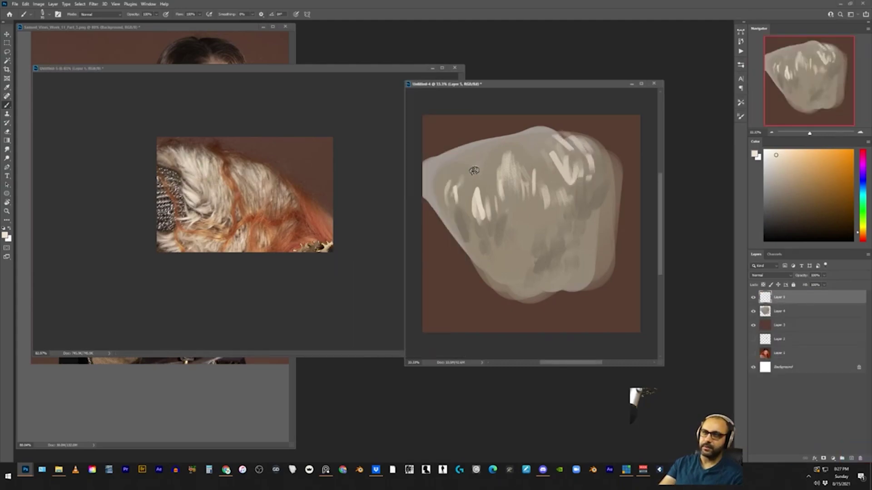
alt+click(520, 226)
mouse_move(508, 226)
mouse_down()
mouse_move(506, 244)
mouse_move(483, 267)
mouse_move(472, 245)
mouse_move(477, 214)
mouse_move(456, 227)
mouse_move(457, 208)
mouse_up()
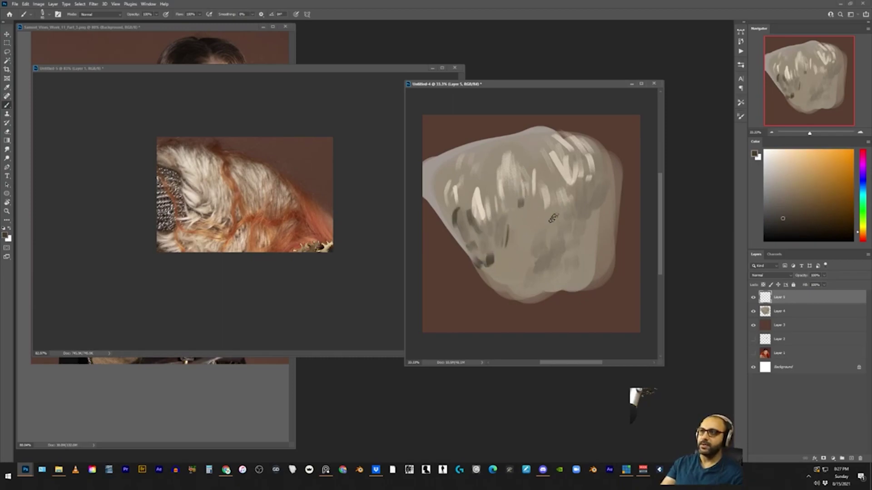
drag(554, 215, 551, 230)
Step: Rotate the painting 180° and add light fur strokes along the left side of the mass with a sampled cream tone
key(z)
mouse_move(589, 208)
mouse_down()
mouse_move(544, 220)
mouse_move(560, 232)
mouse_up()
key(ctrl+r)
key(ctrl+r)
key(ctrl+r)
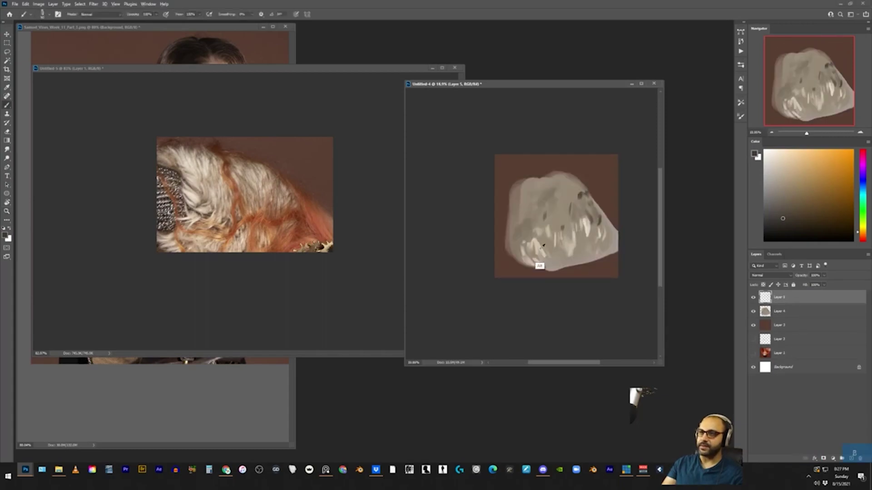
alt+click(538, 242)
drag(521, 227, 511, 233)
mouse_move(521, 217)
mouse_down()
mouse_move(512, 226)
mouse_move(527, 222)
mouse_up()
Step: Shade the upper part of the fur mass with broad strokes of sampled dark tones
alt+click(580, 196)
mouse_move(533, 191)
mouse_down()
mouse_move(528, 203)
mouse_move(544, 212)
mouse_up()
mouse_move(556, 203)
mouse_down()
mouse_move(553, 219)
mouse_move(560, 219)
mouse_move(572, 191)
mouse_move(525, 218)
mouse_up()
alt+click(562, 221)
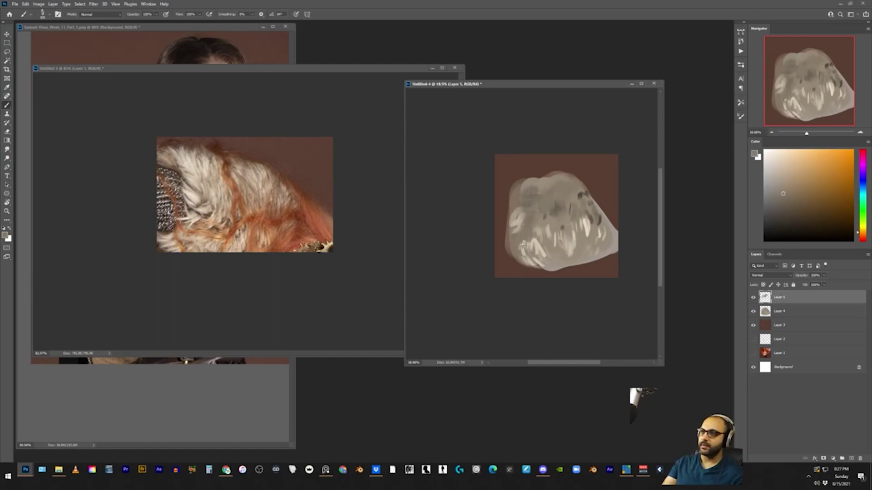
alt+click(588, 193)
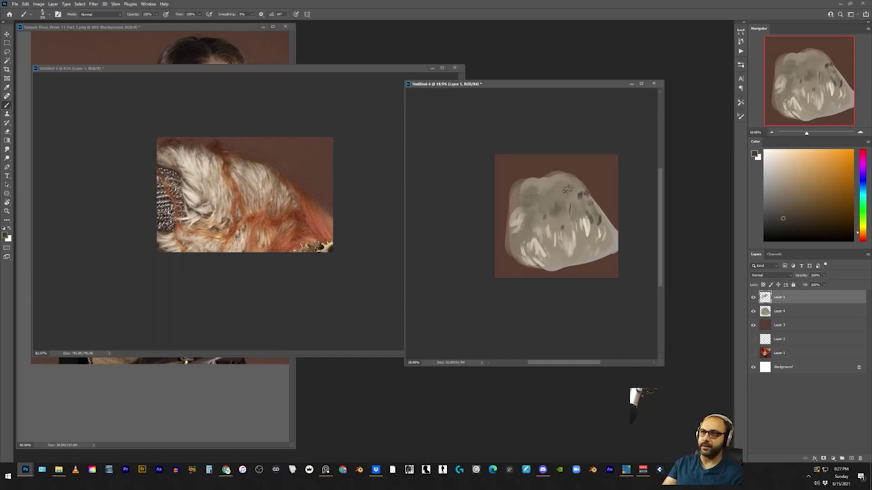
mouse_move(574, 195)
mouse_down()
mouse_move(554, 187)
mouse_move(544, 201)
mouse_up()
alt+click(562, 209)
drag(601, 240, 549, 249)
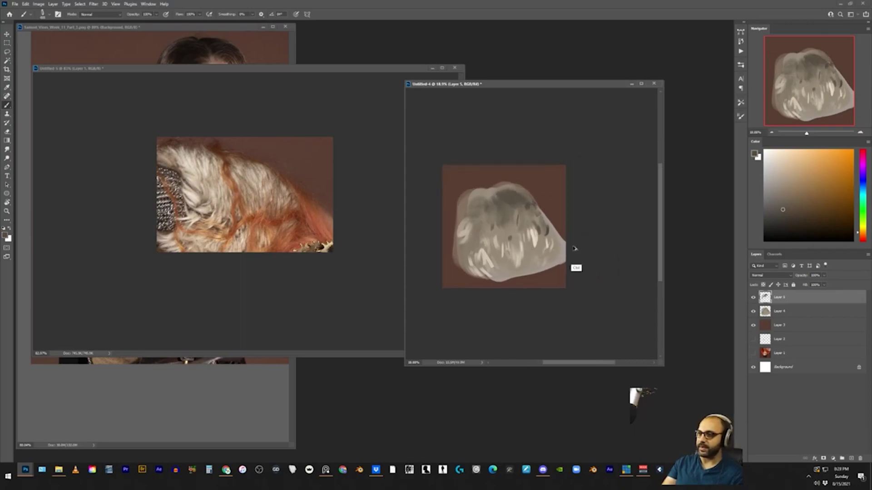
Step: Paint orange hair strands over the fur on a new layer with a tone sampled from the reference crop
key(ctrl+alt+1)
click(863, 240)
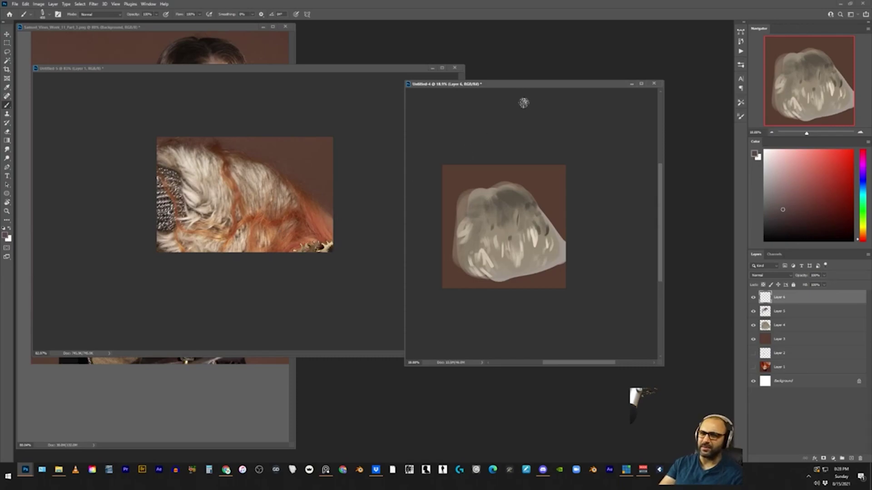
key(b)
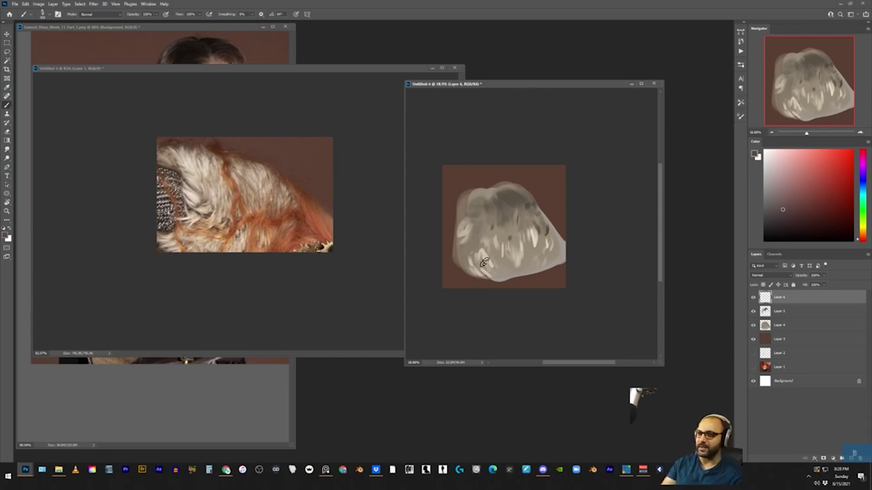
alt+click(291, 219)
alt+click(290, 219)
mouse_move(475, 267)
mouse_down()
mouse_move(515, 181)
mouse_move(491, 226)
mouse_move(547, 221)
mouse_up()
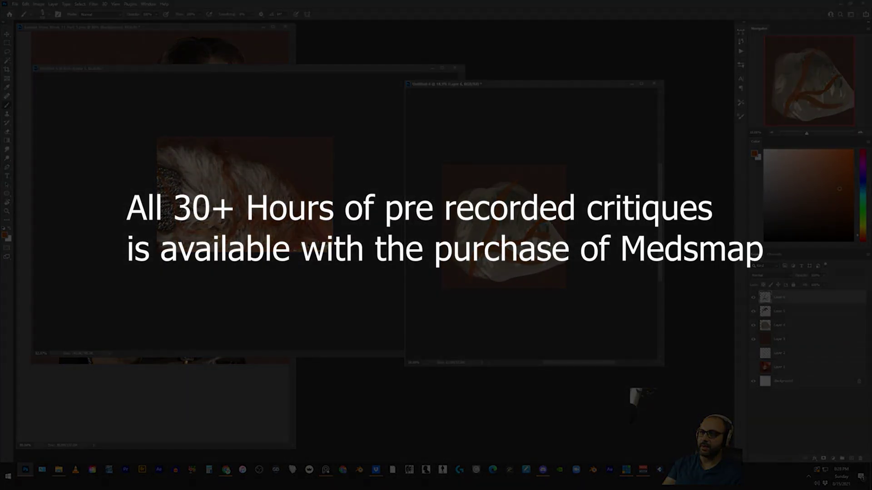